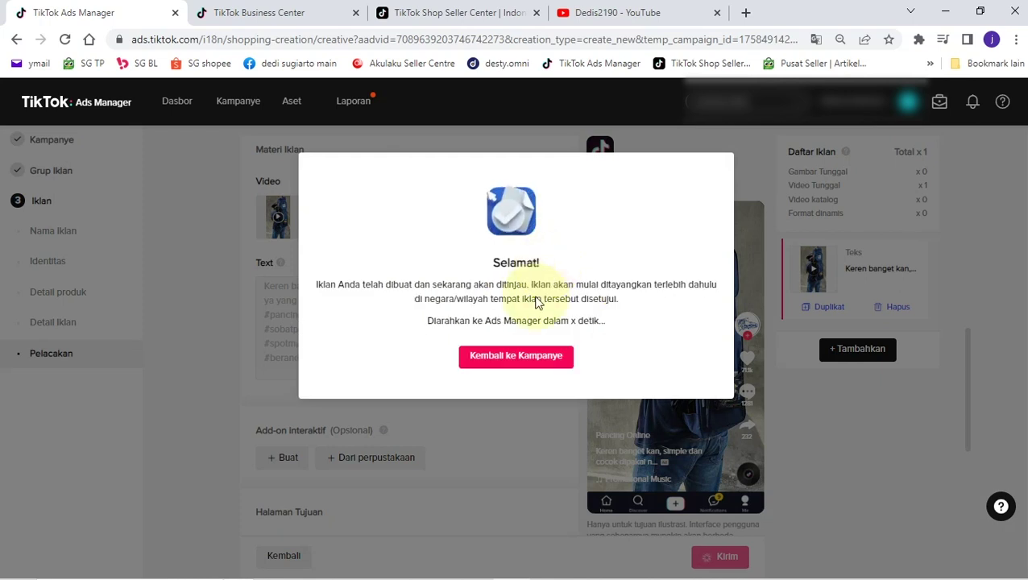
Return to the campaigns and switch the new campaign's advertising objectives to the new objective list.
click(517, 355)
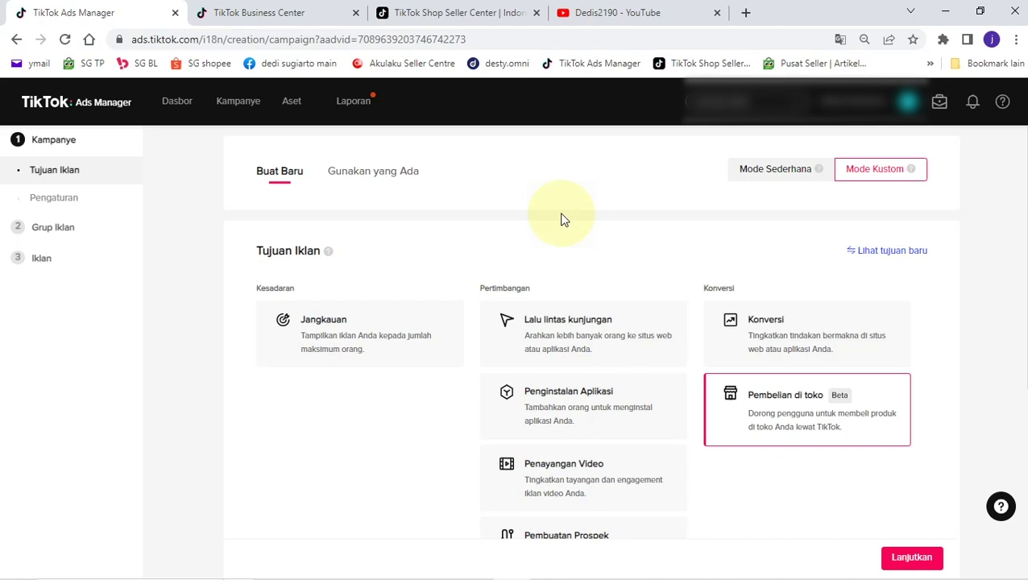
scroll(562, 214, down, 1)
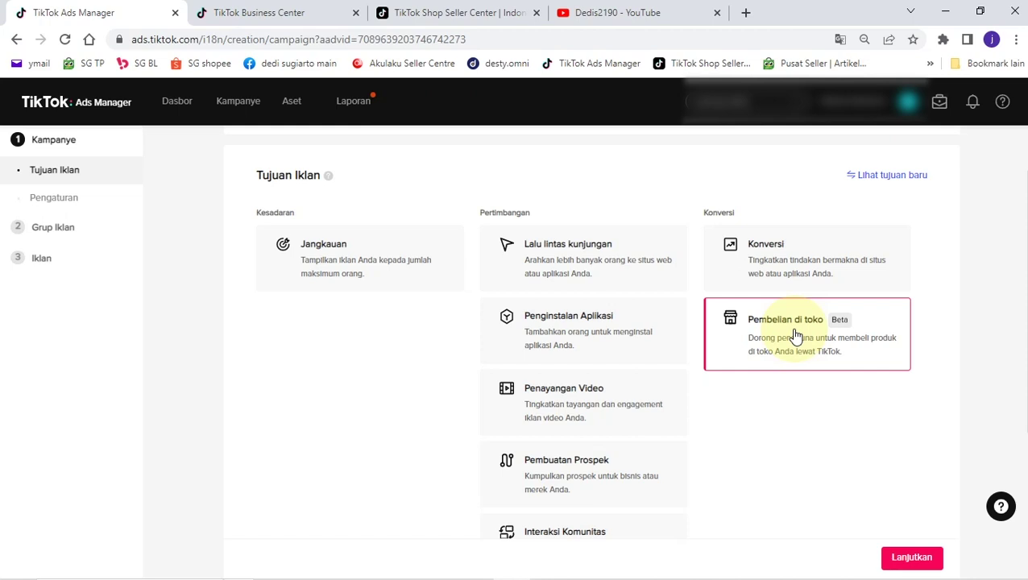
click(892, 174)
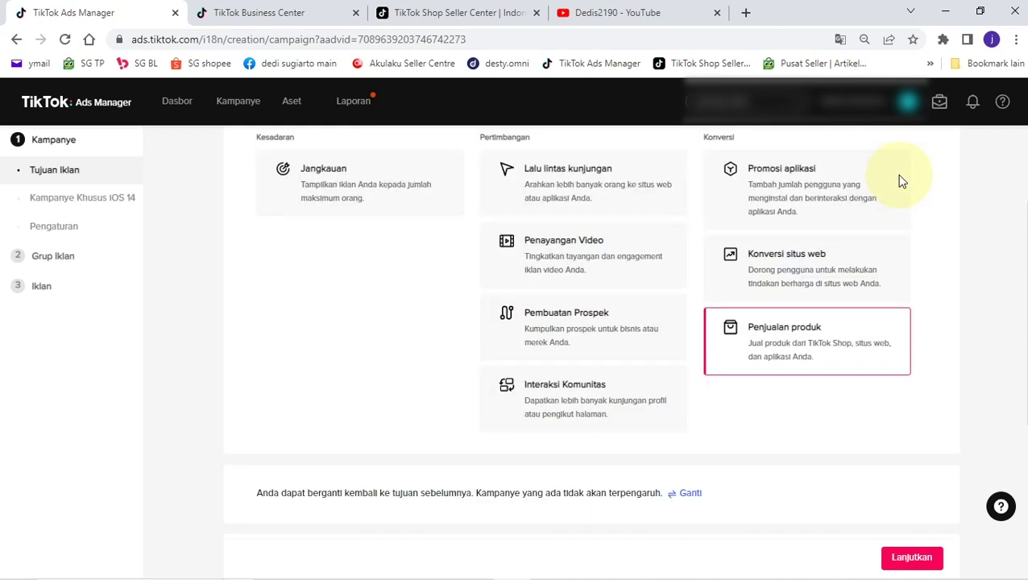
Examine the new objective list, the Penjualan produk objective and the iOS 14 dedicated campaign setting.
scroll(883, 218, down, 3)
scroll(883, 212, up, 3)
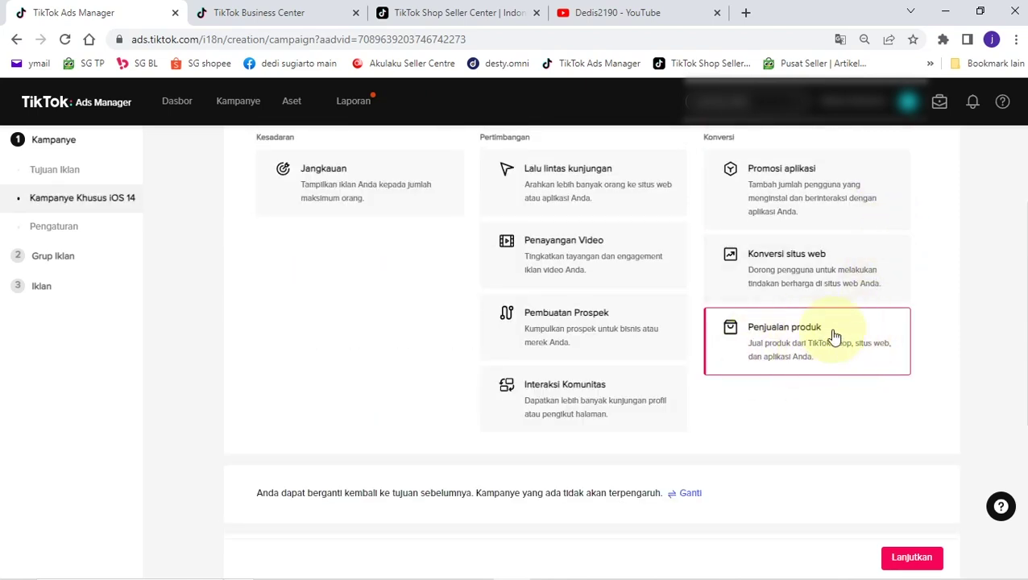
scroll(804, 357, up, 1)
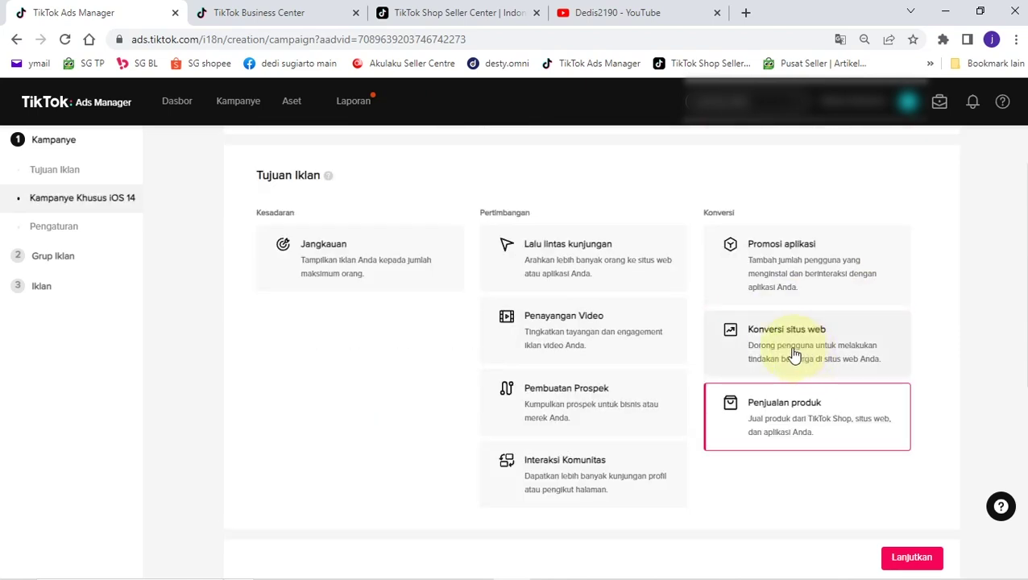
scroll(830, 354, down, 1)
scroll(844, 379, up, 1)
scroll(838, 386, down, 1)
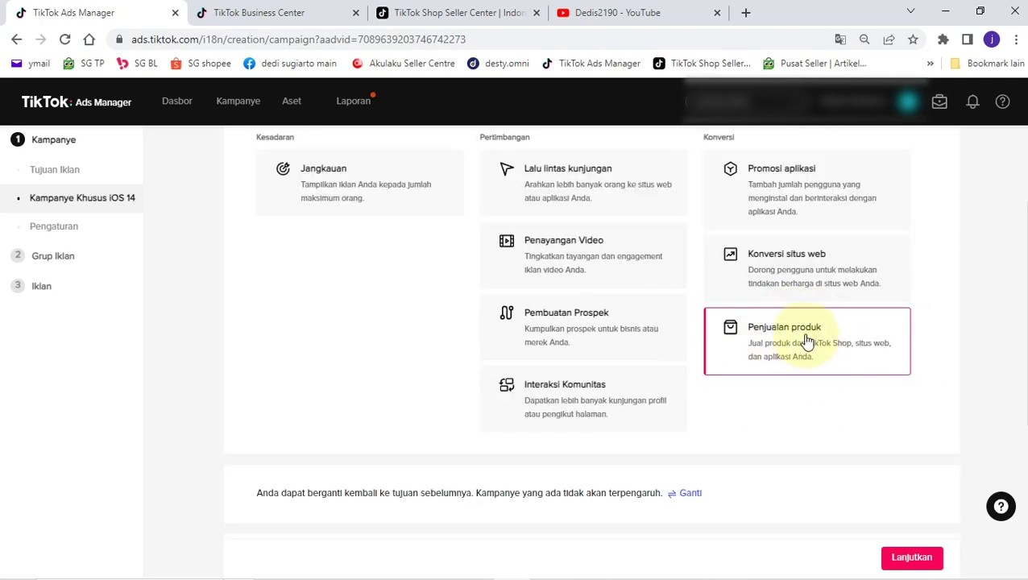
scroll(805, 342, down, 2)
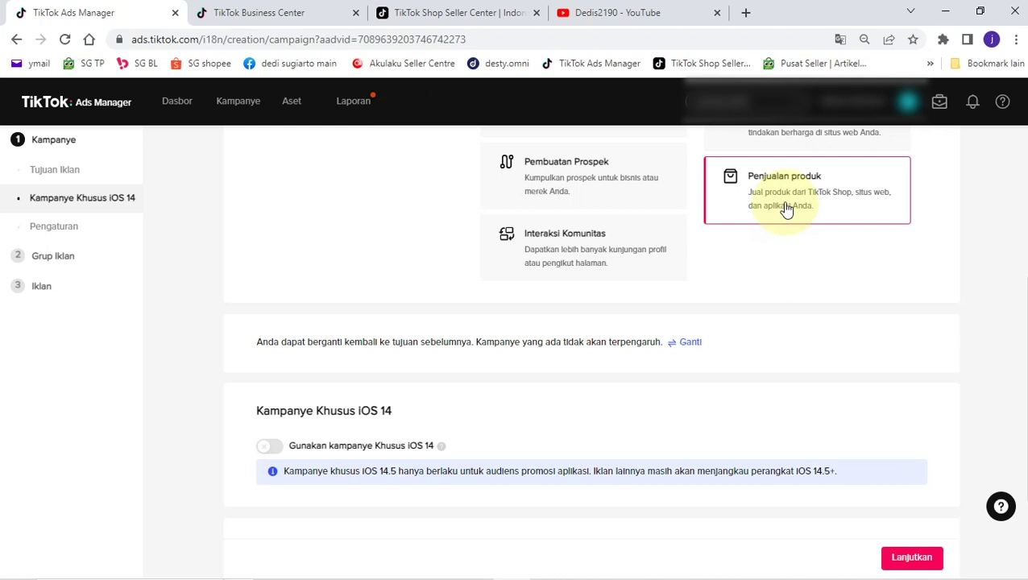
scroll(786, 202, down, 2)
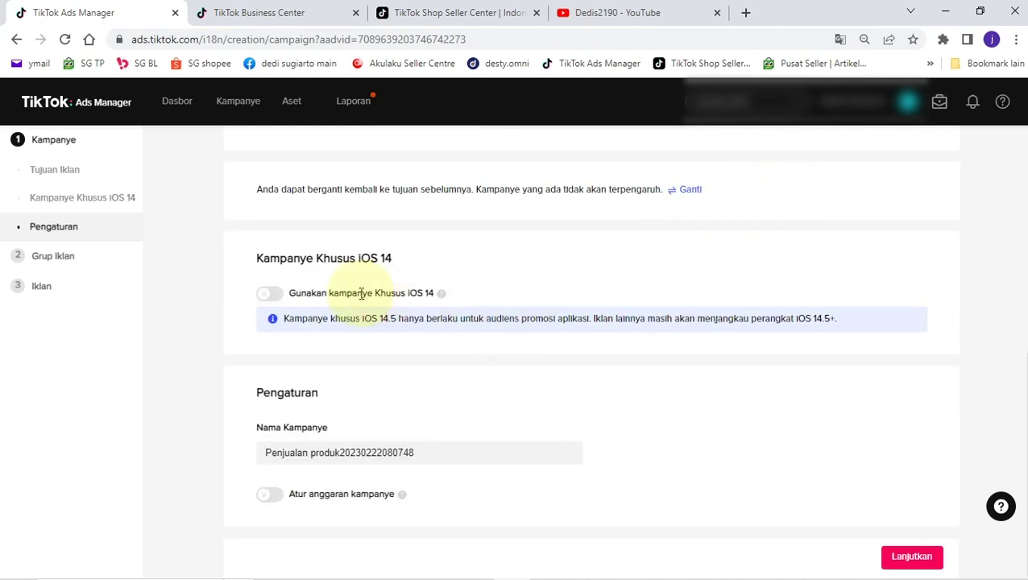
scroll(792, 298, up, 2)
scroll(753, 278, down, 2)
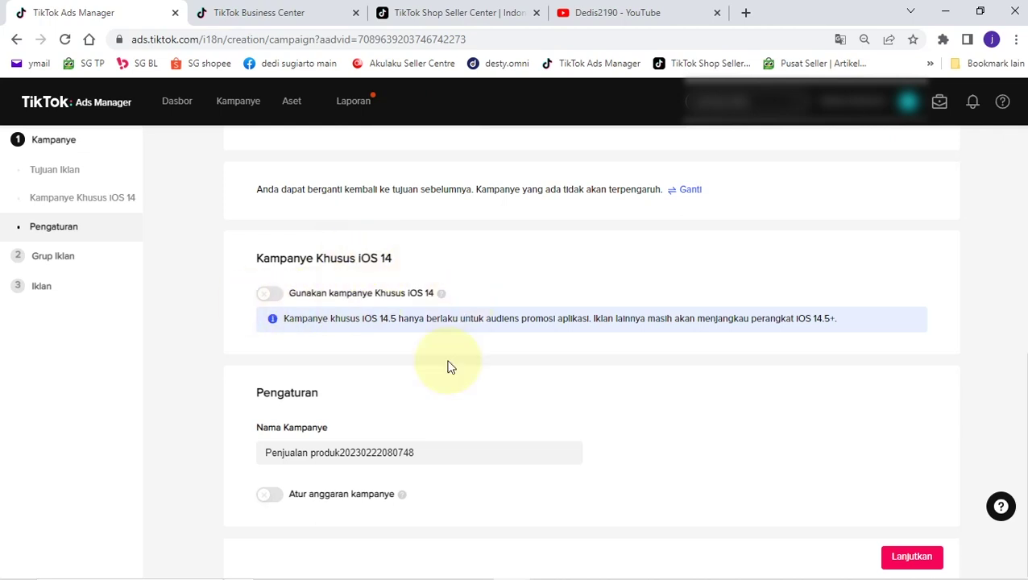
Rename the campaign as "Penjualan produk tas kotak bolong".
click(435, 454)
key(BackSpace)
key(BackSpace)
key(BackSpace)
key(BackSpace)
key(BackSpace)
key(BackSpace)
key(BackSpace)
key(BackSpace)
key(BackSpace)
key(BackSpace)
key(BackSpace)
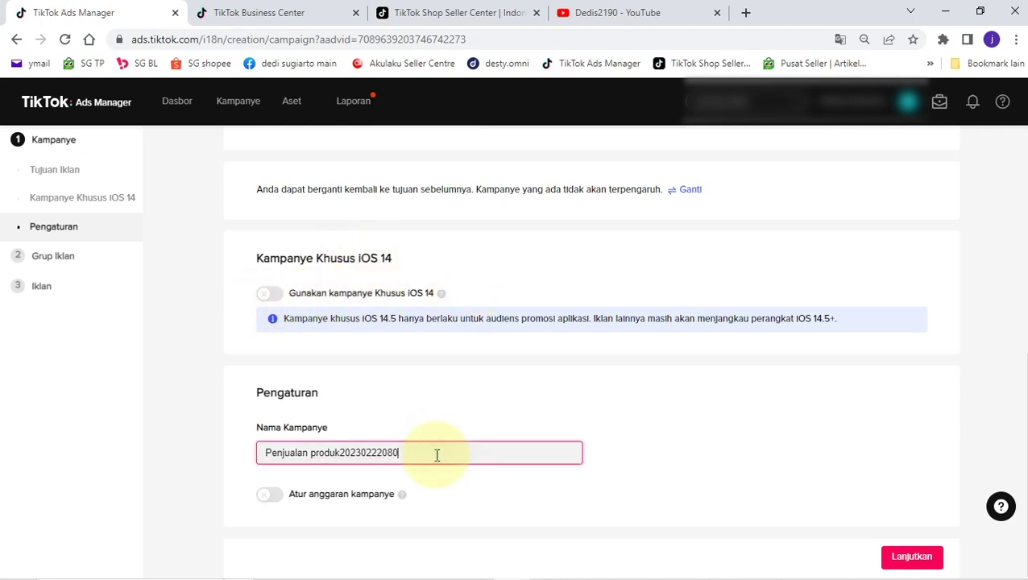
key(BackSpace)
key(BackSpace)
key(BackSpace)
text(tas kotak bolong)
click(512, 411)
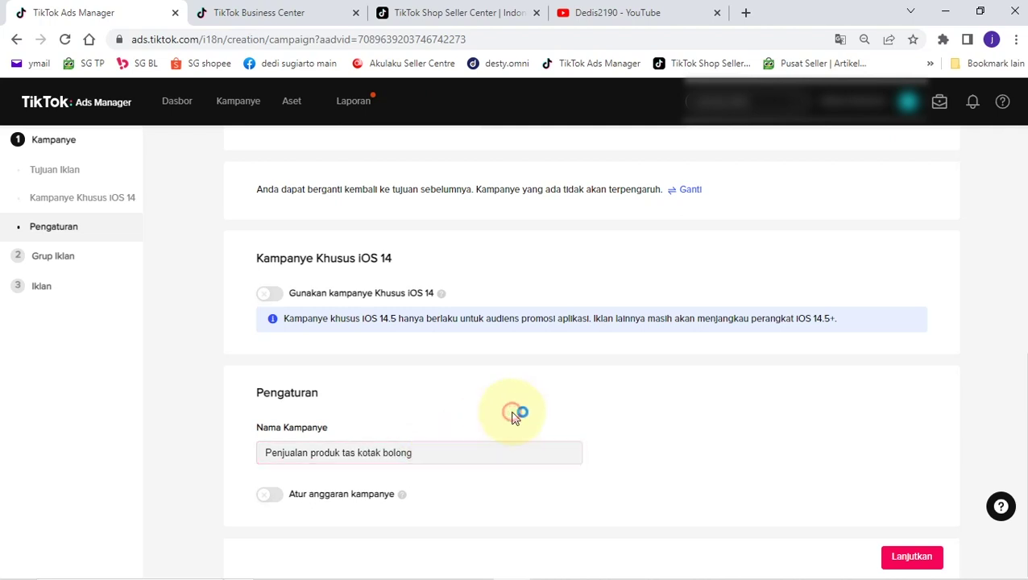
Enable the campaign budget and set the daily budget to 500000 IDR.
click(274, 496)
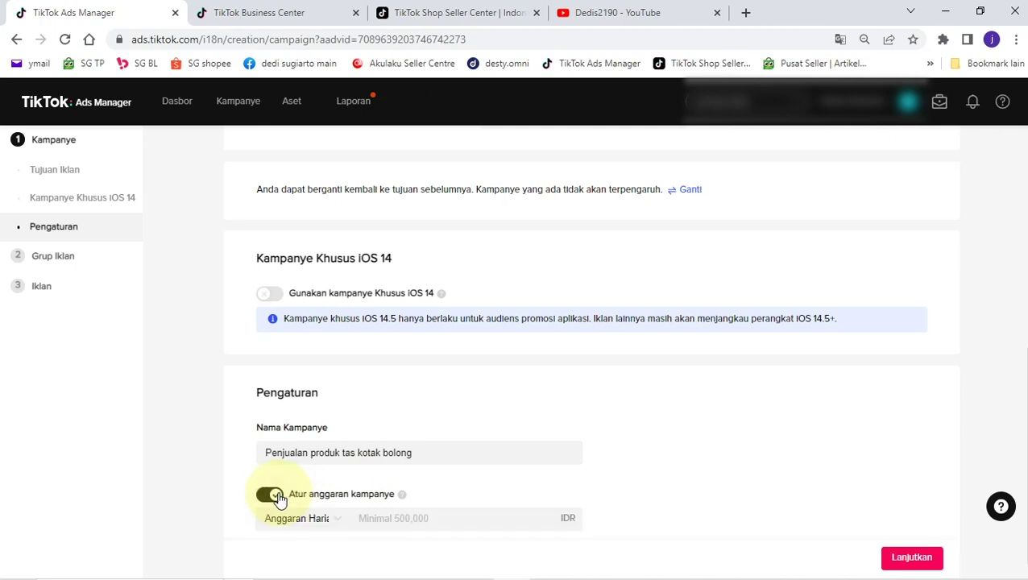
click(423, 521)
text(500000)
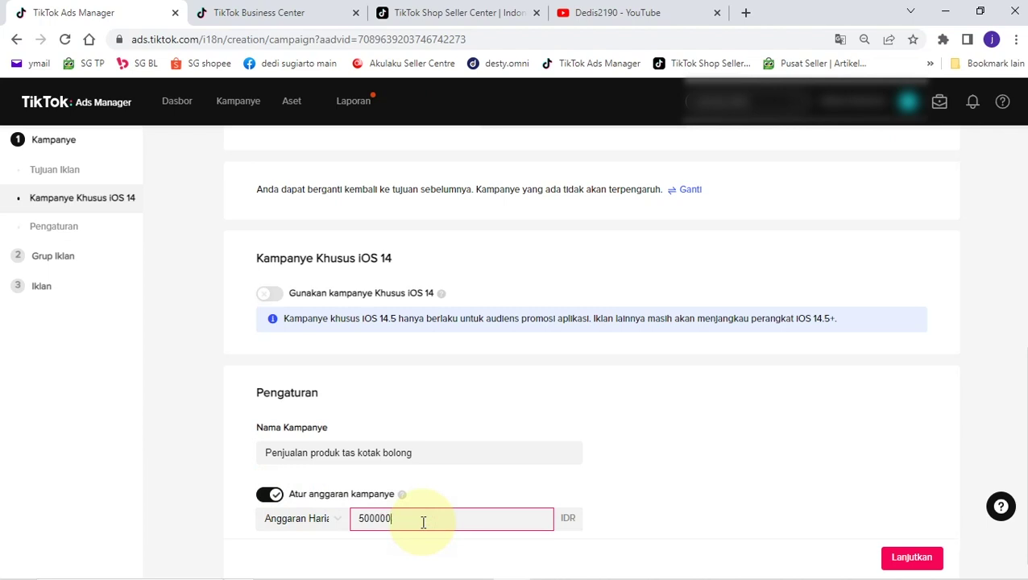
click(526, 444)
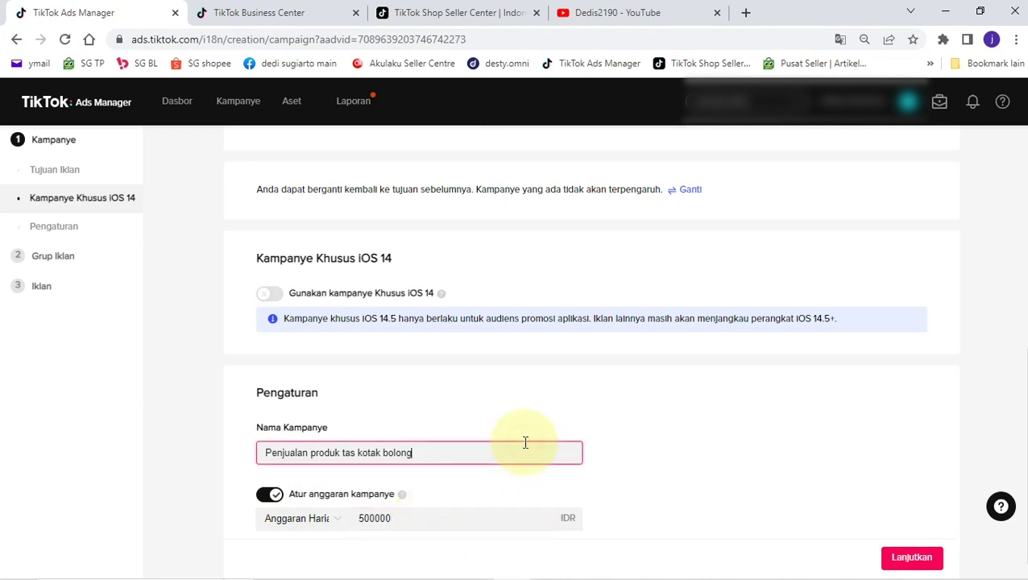
click(639, 466)
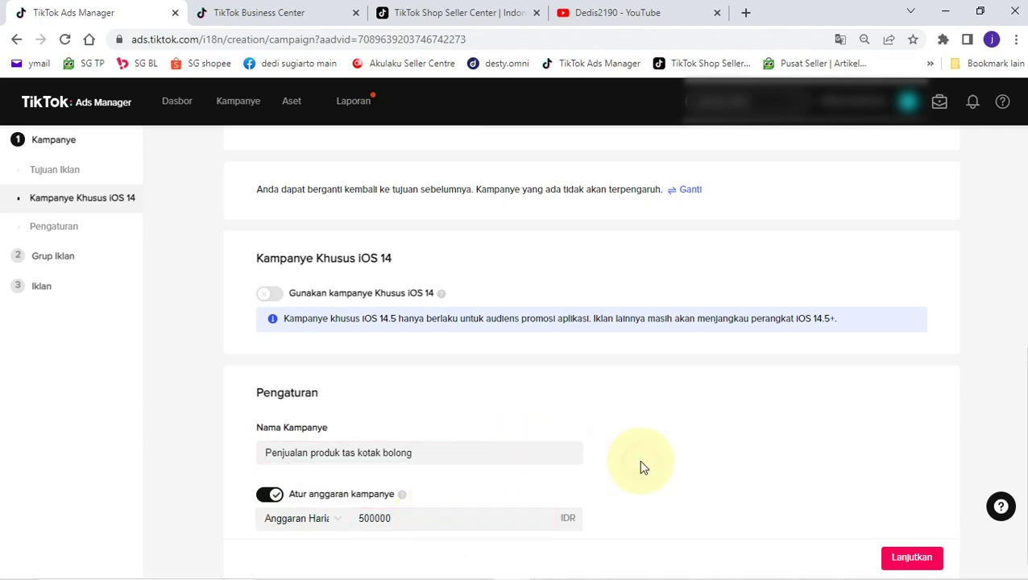
click(375, 520)
click(720, 493)
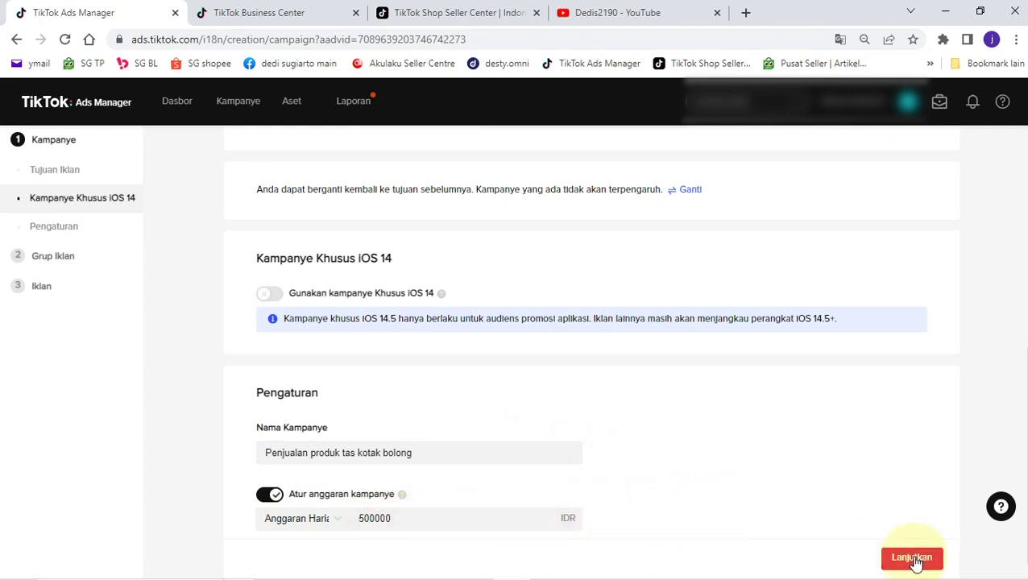
Check the campaign's objective and settings, and continue to the ad group setup.
scroll(704, 470, up, 5)
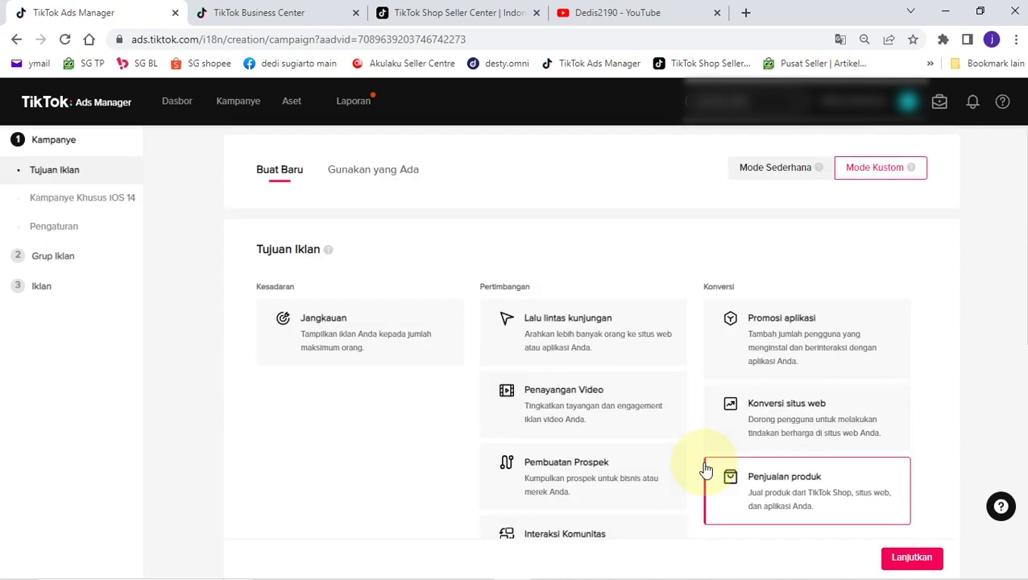
scroll(509, 321, down, 5)
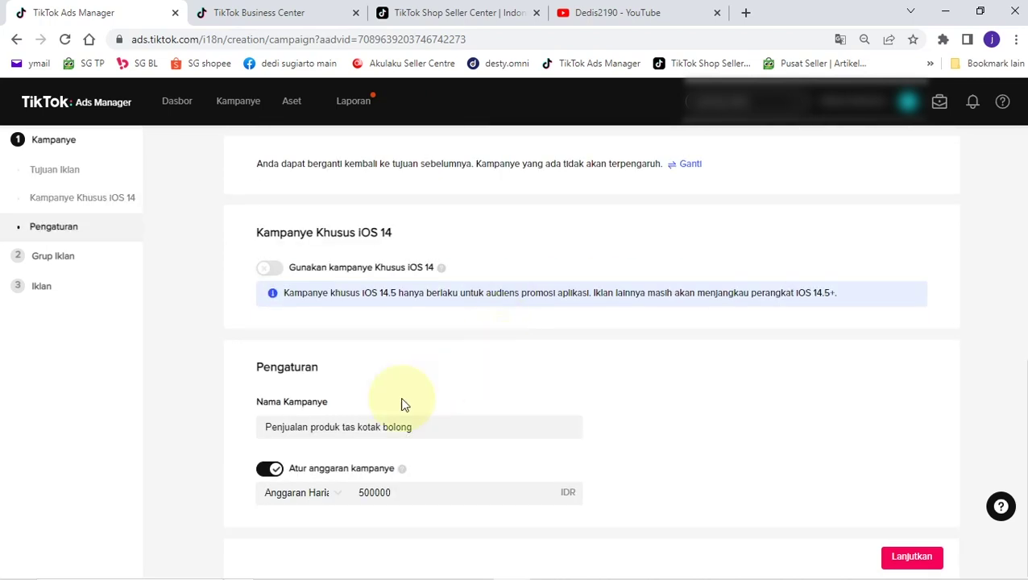
click(906, 564)
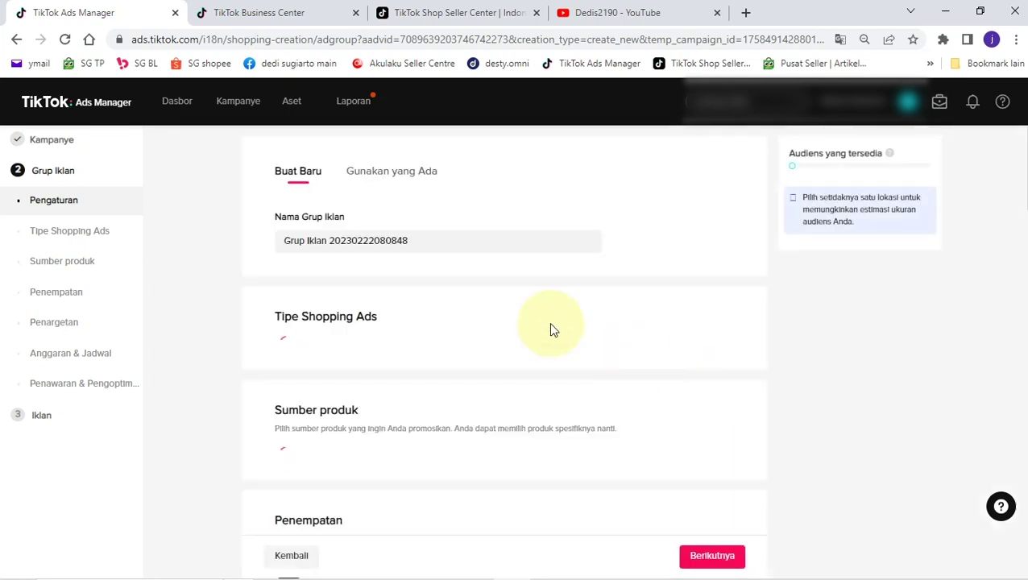
Rename the ad group as "tas kotak bolong ads 01".
click(398, 240)
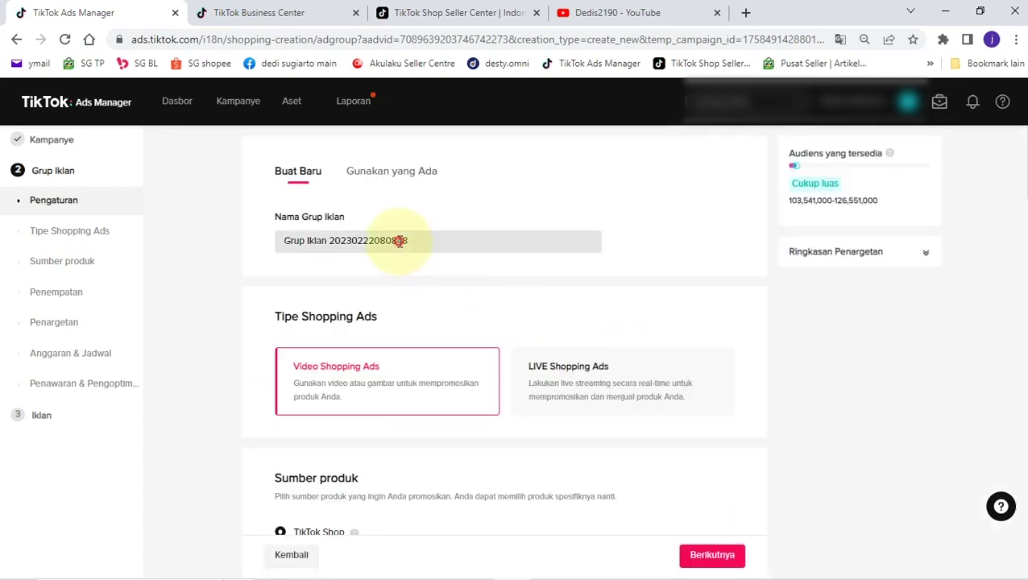
triple_click(401, 240)
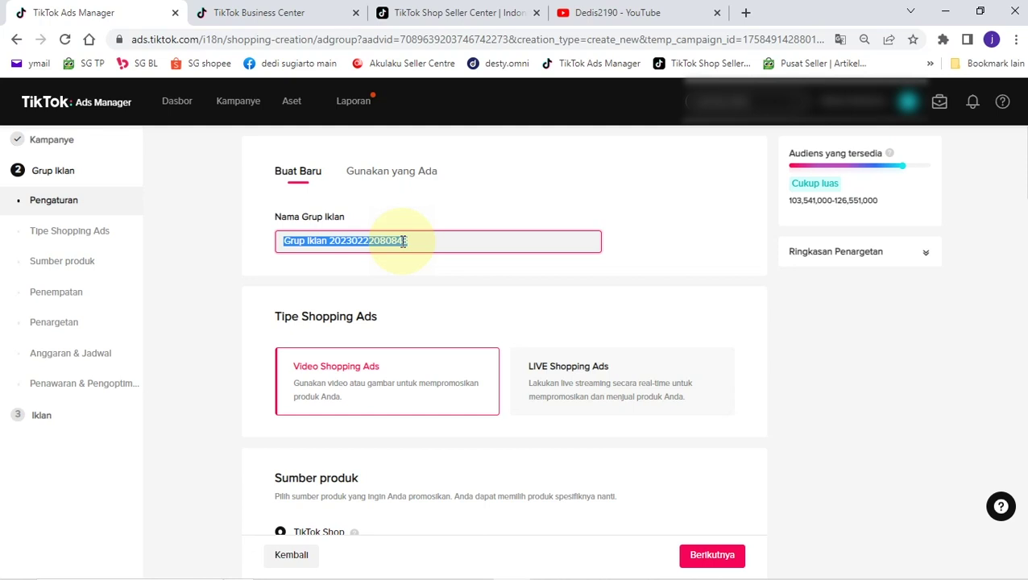
text(tas kotak bolong)
click(641, 242)
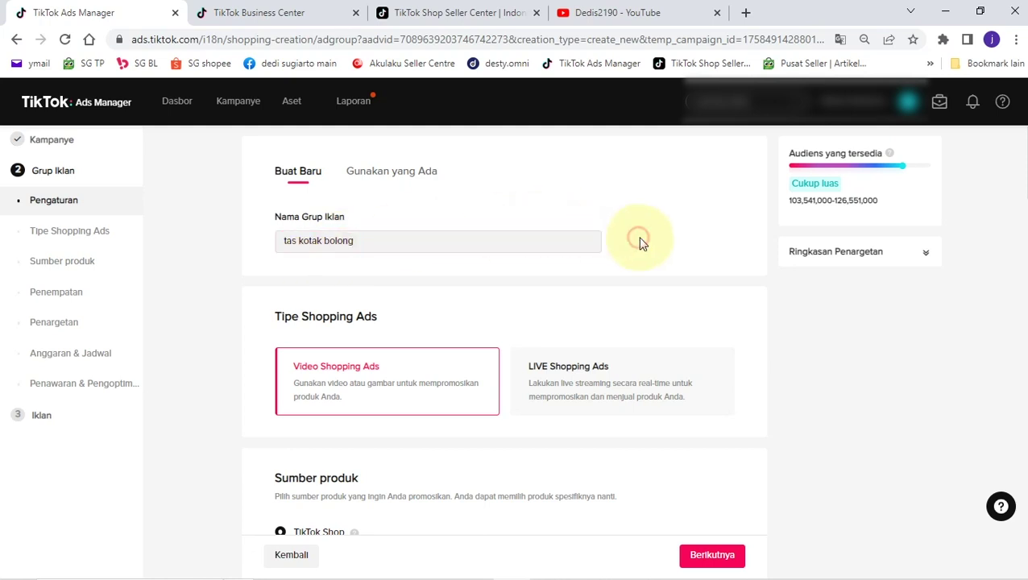
click(418, 243)
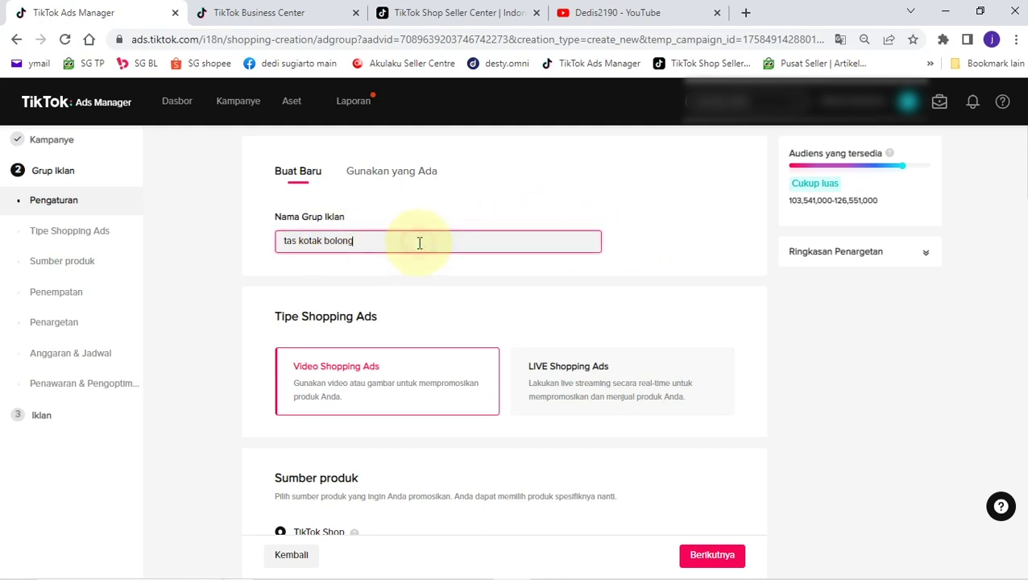
click(636, 235)
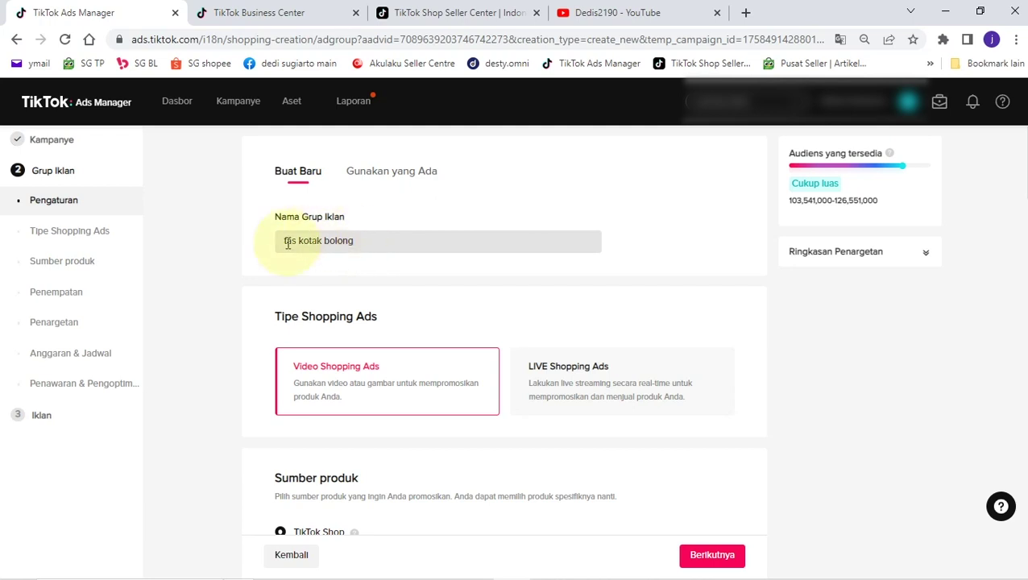
click(361, 239)
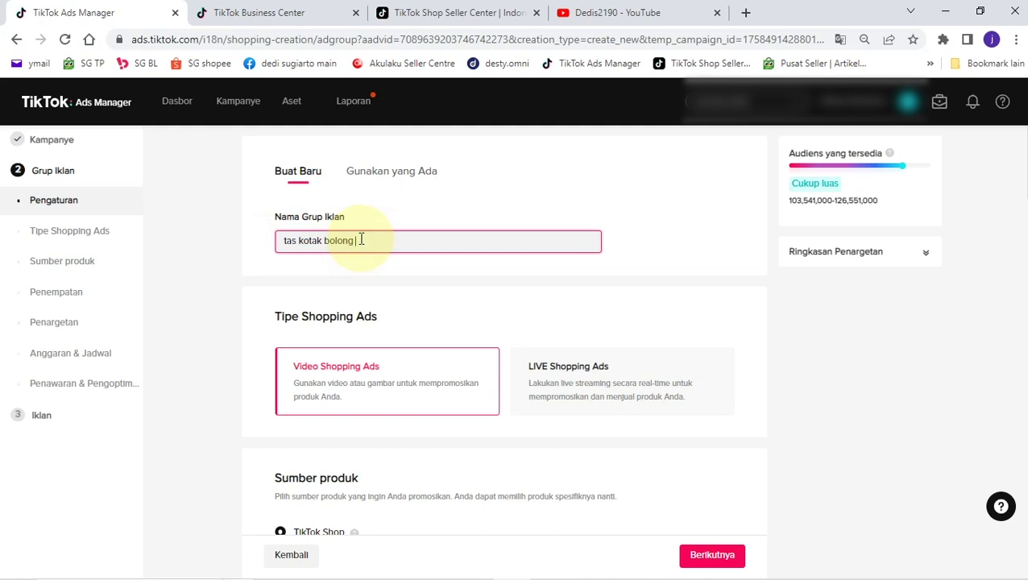
text(ads)
click(682, 239)
click(466, 238)
text(01)
click(682, 256)
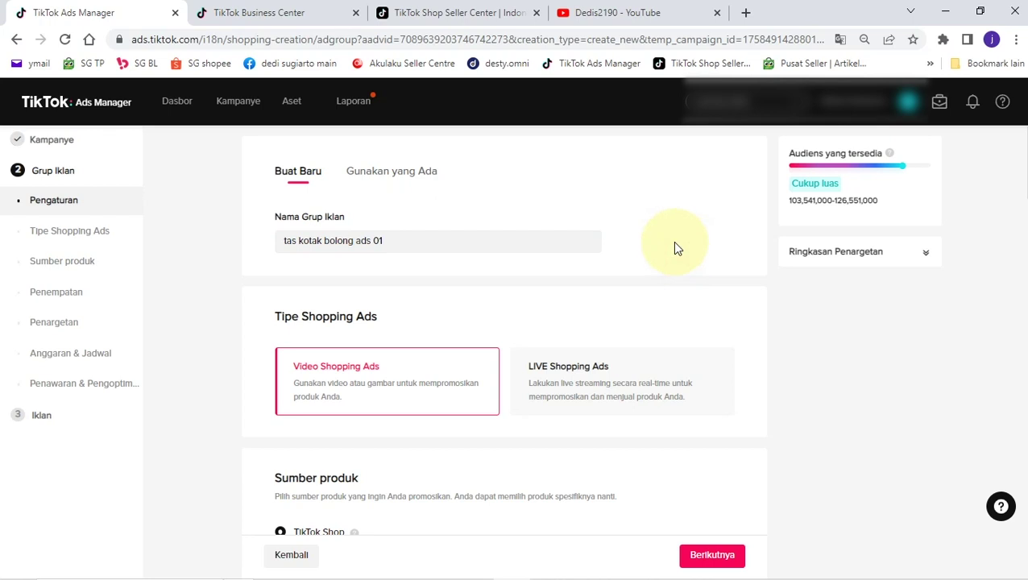
Switch the shopping ads type to LIVE Shopping Ads and back to Video Shopping Ads.
scroll(668, 242, down, 1)
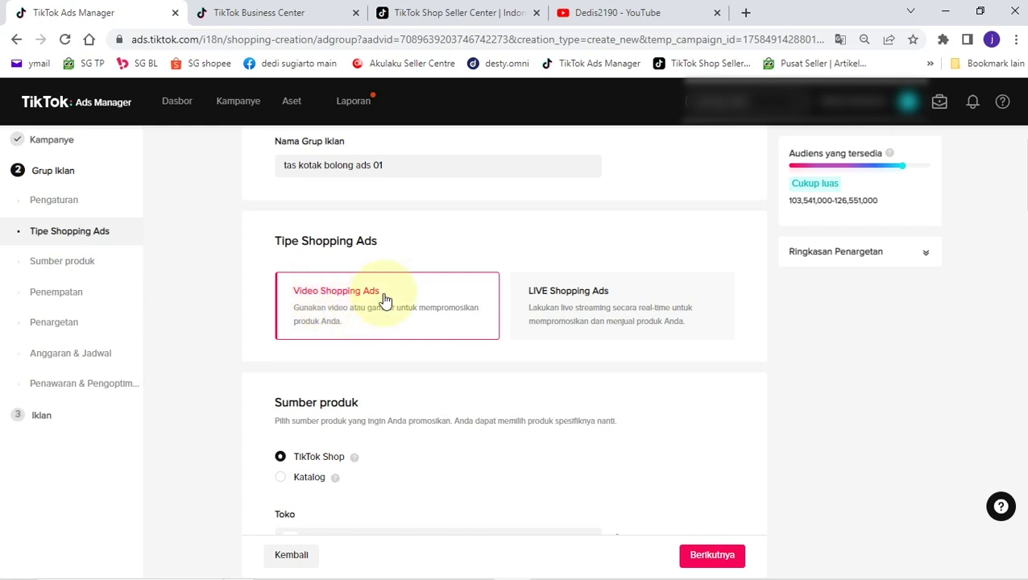
click(542, 296)
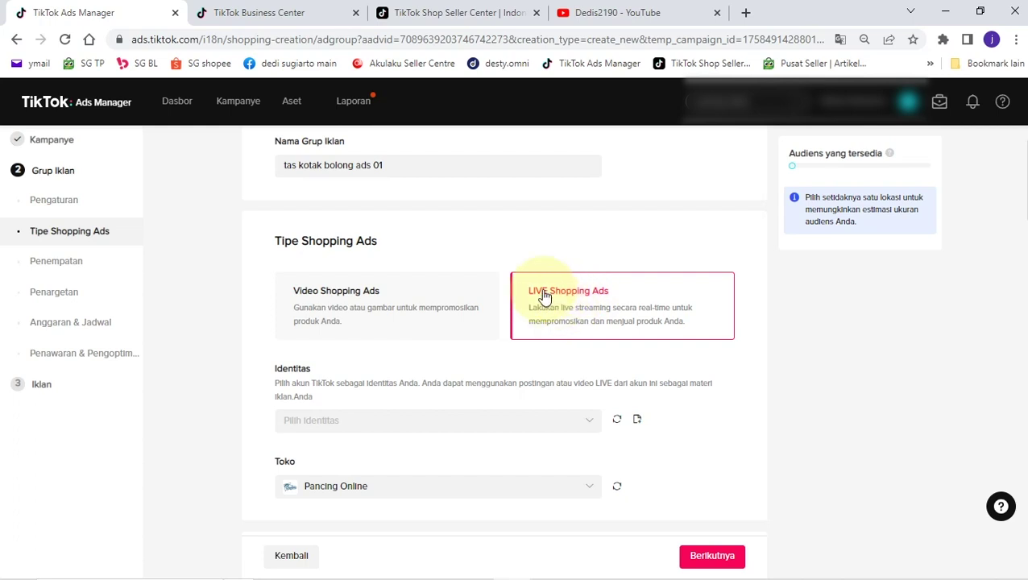
click(431, 306)
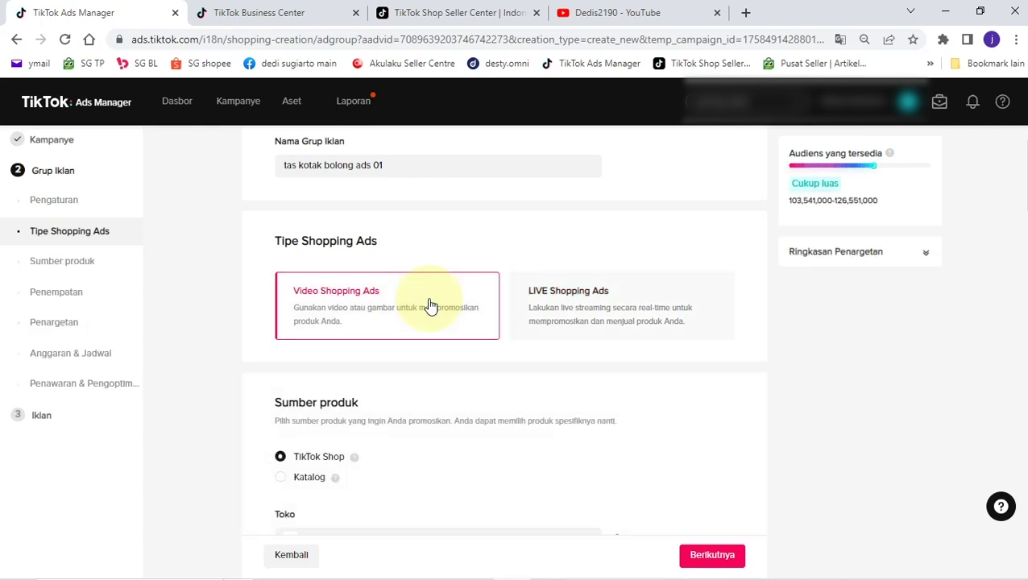
Set the product source to TikTok Shop and choose Pancing Online as the shop.
scroll(431, 305, down, 2)
scroll(431, 307, down, 1)
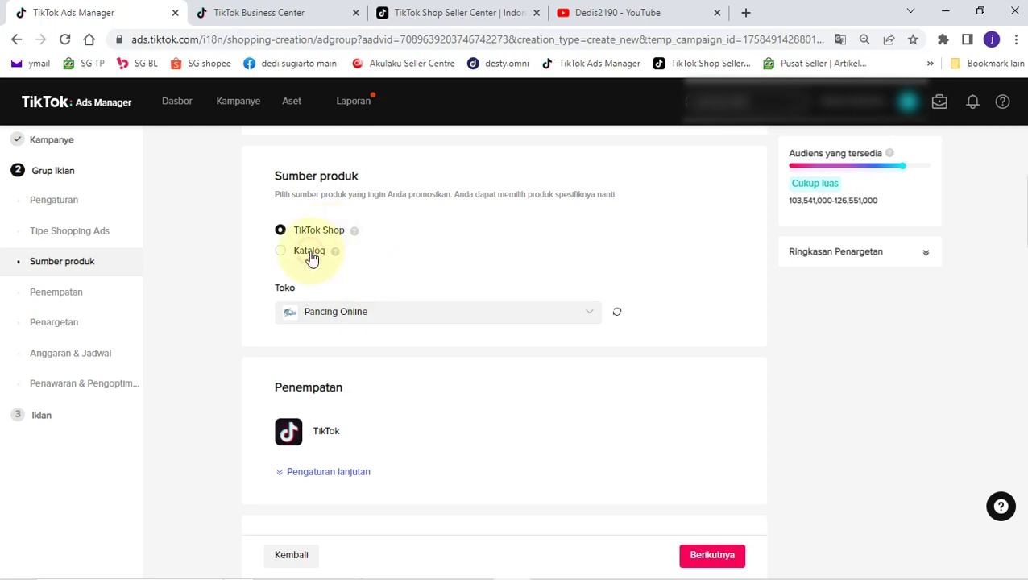
click(311, 256)
click(311, 240)
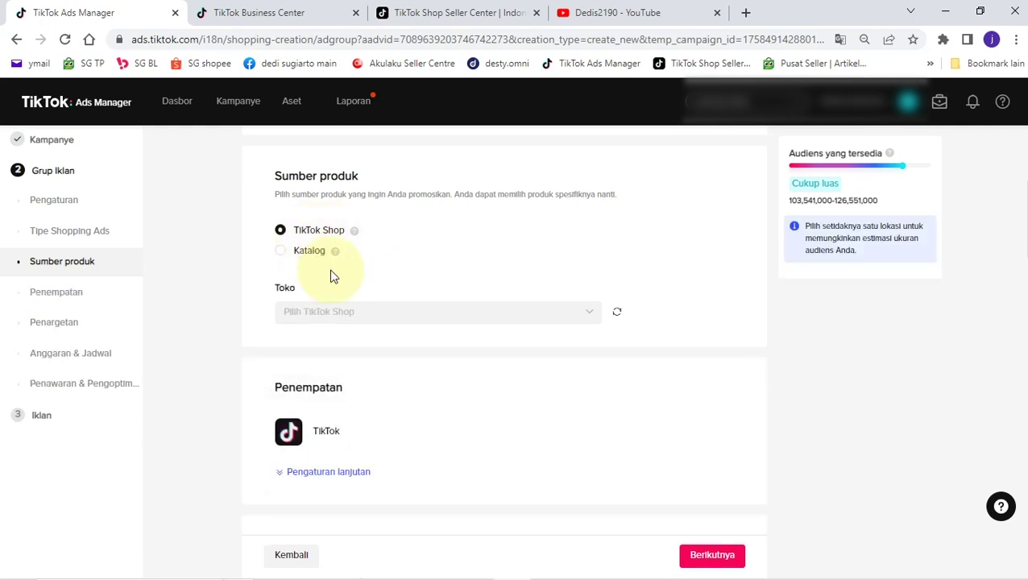
click(379, 314)
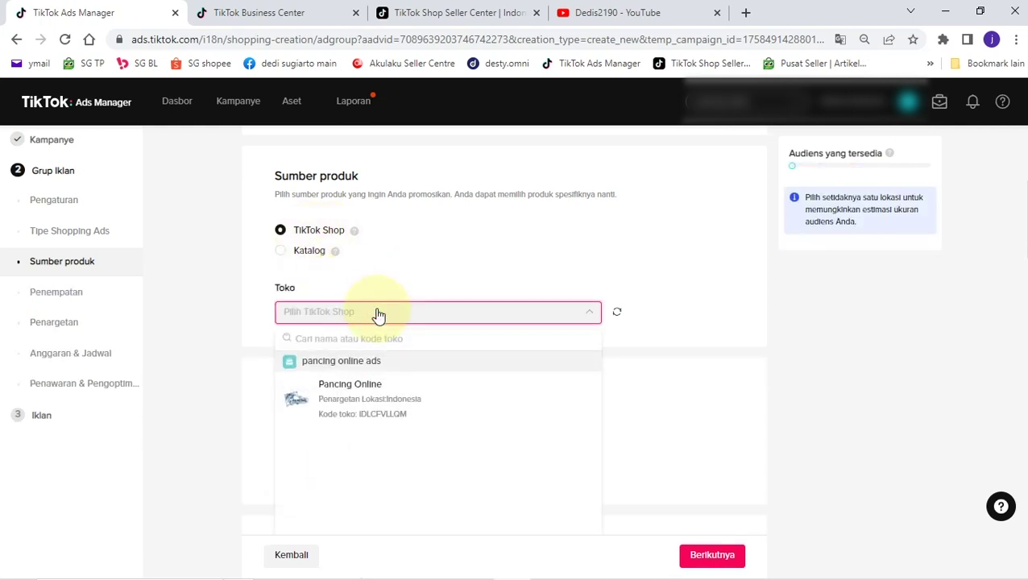
click(364, 398)
Exclude the 18-24 age group from the ad group's demographic targeting.
scroll(389, 296, down, 3)
scroll(390, 297, down, 1)
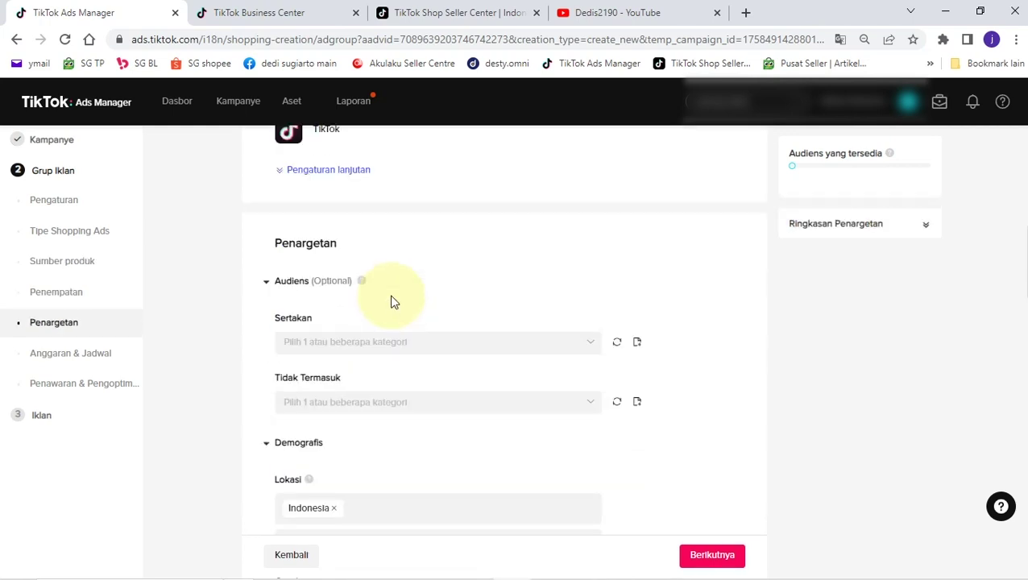
scroll(380, 222, down, 1)
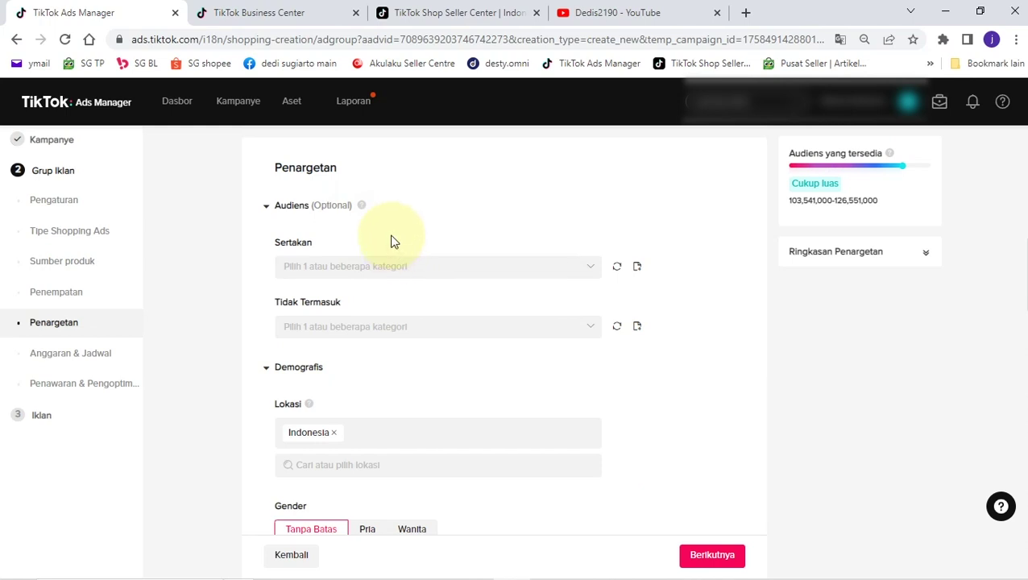
scroll(393, 241, down, 1)
scroll(389, 233, up, 1)
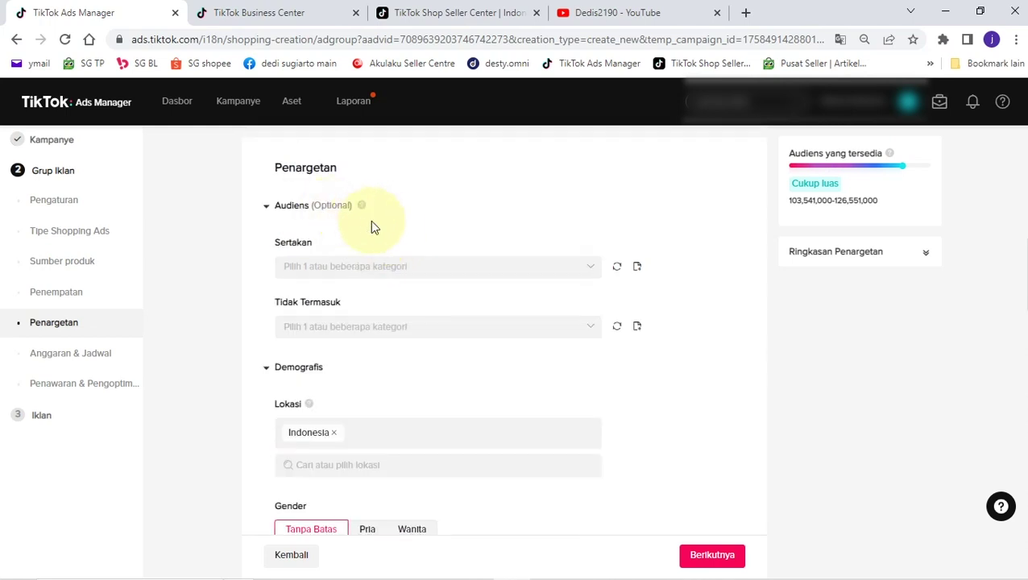
scroll(371, 220, down, 2)
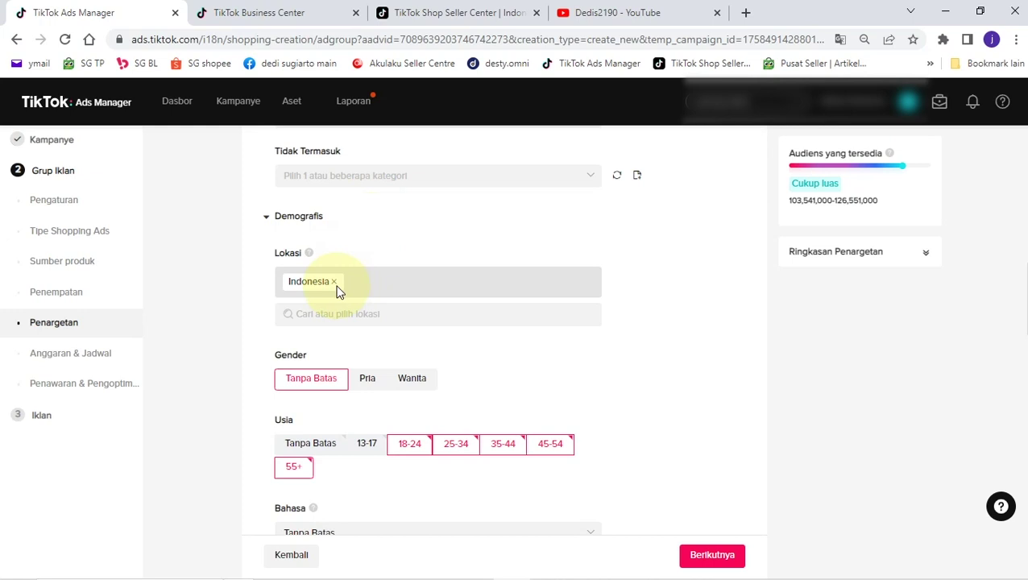
scroll(337, 292, down, 1)
scroll(337, 222, up, 1)
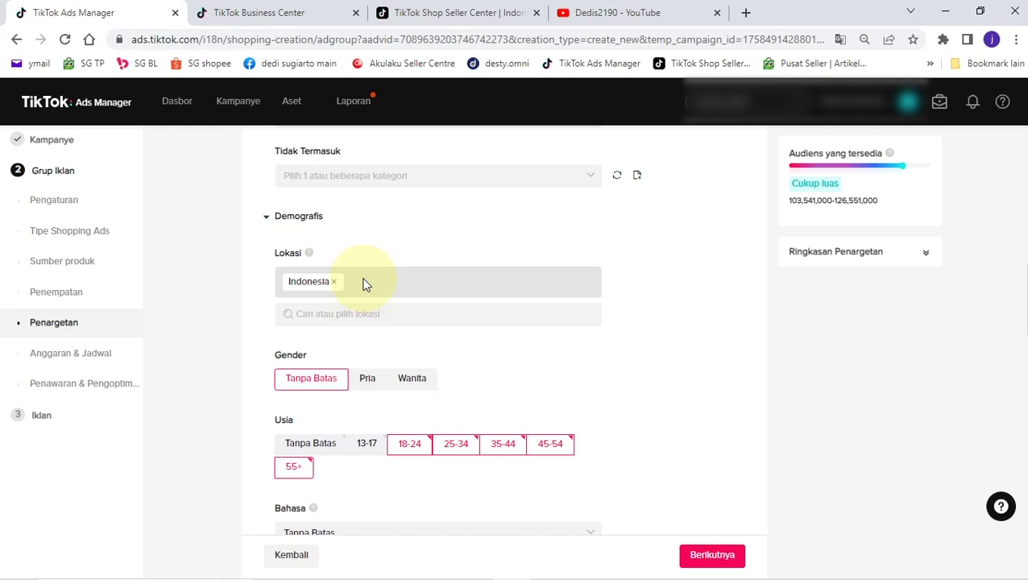
scroll(361, 282, down, 2)
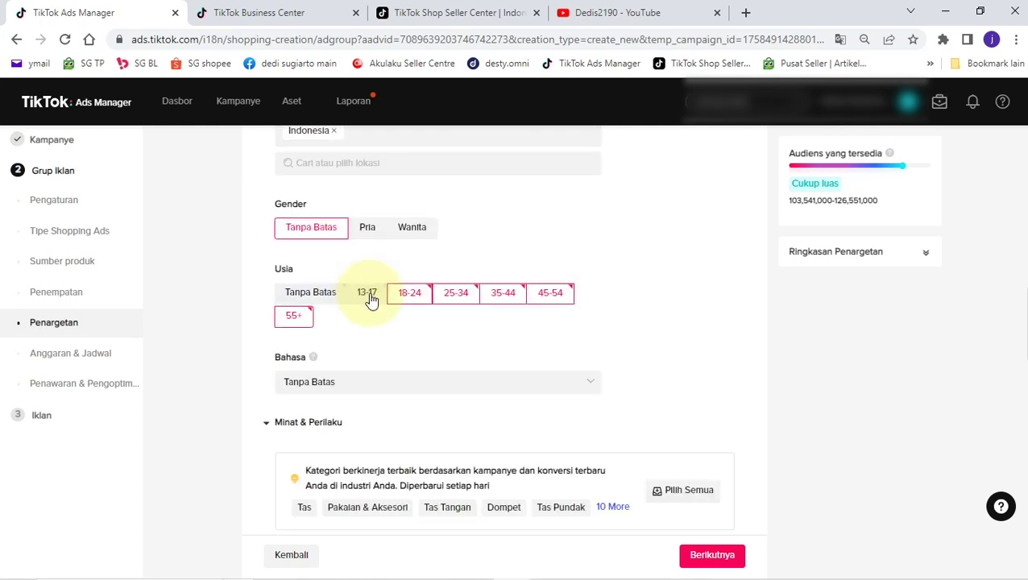
click(407, 297)
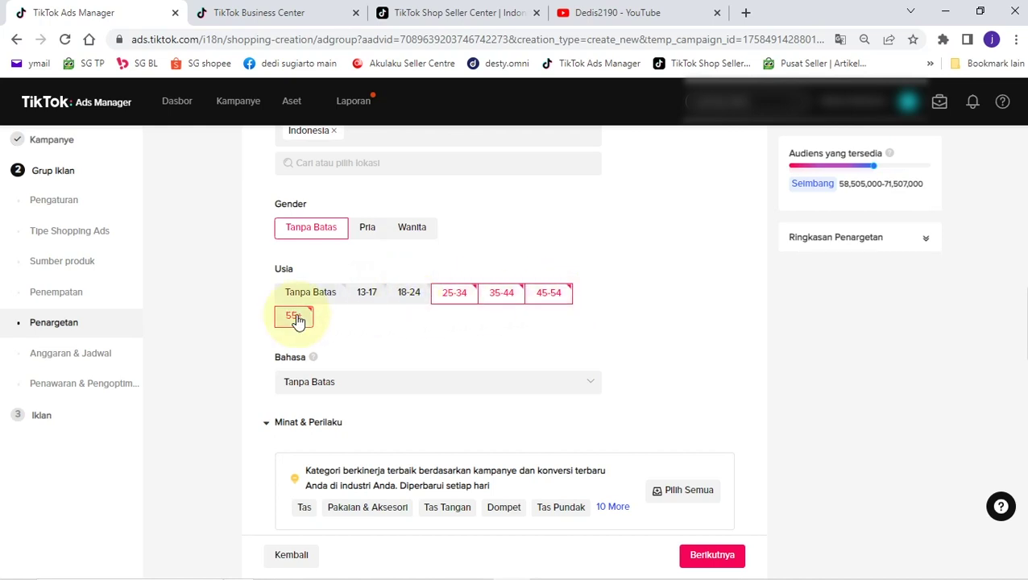
Add interest targeting for the "Olahraga & Aktivitas Luar Ruangan" category.
scroll(544, 321, down, 3)
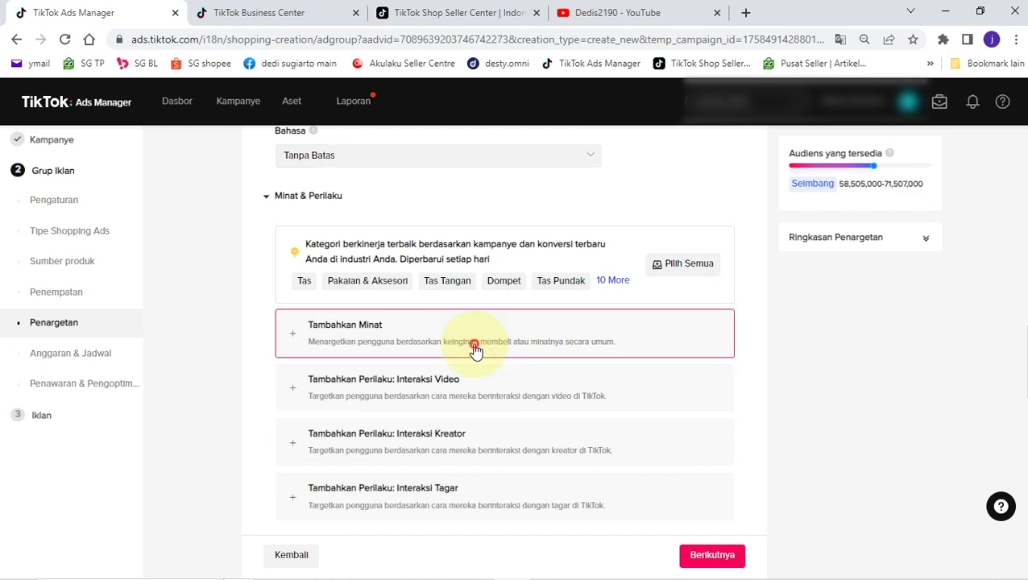
click(474, 350)
click(424, 406)
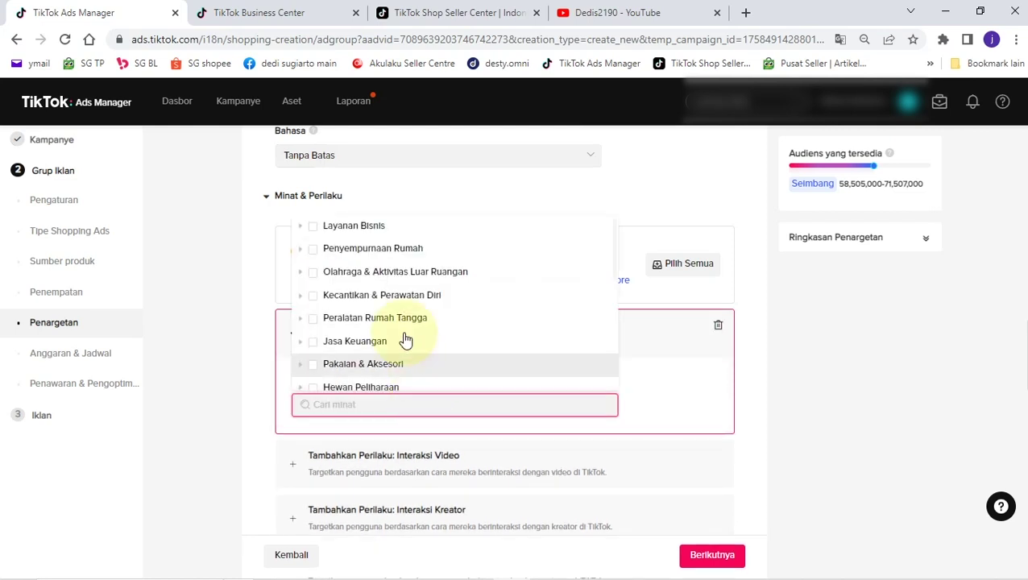
scroll(401, 330, down, 2)
scroll(401, 330, down, 3)
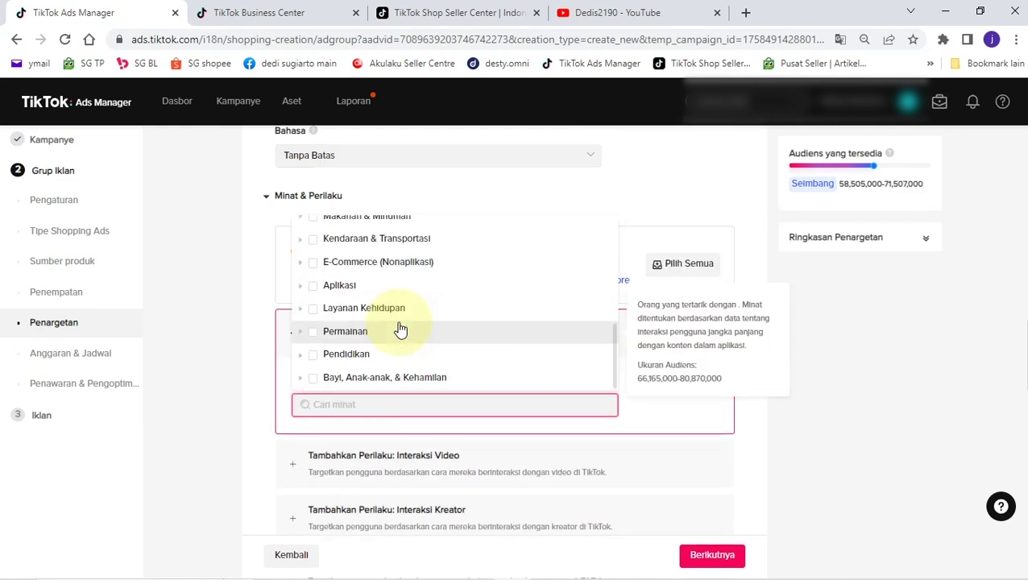
scroll(397, 358, up, 3)
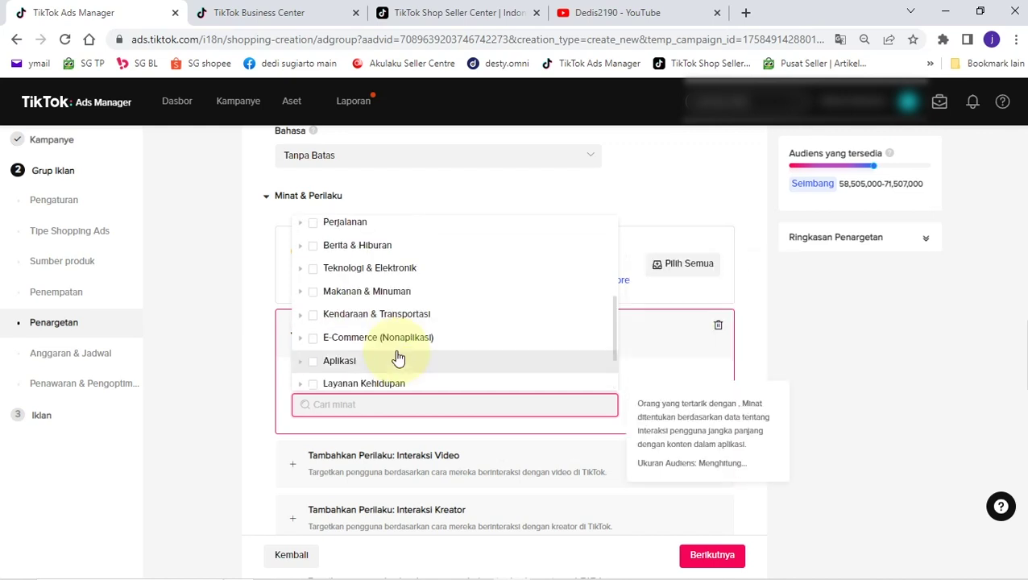
scroll(397, 357, up, 6)
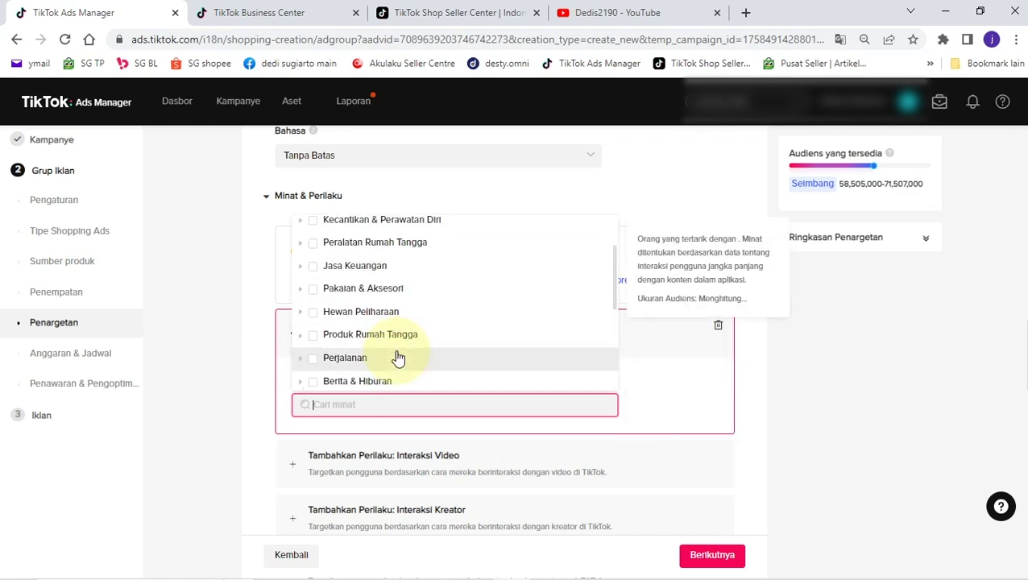
scroll(397, 358, up, 3)
scroll(332, 268, down, 3)
scroll(333, 290, up, 3)
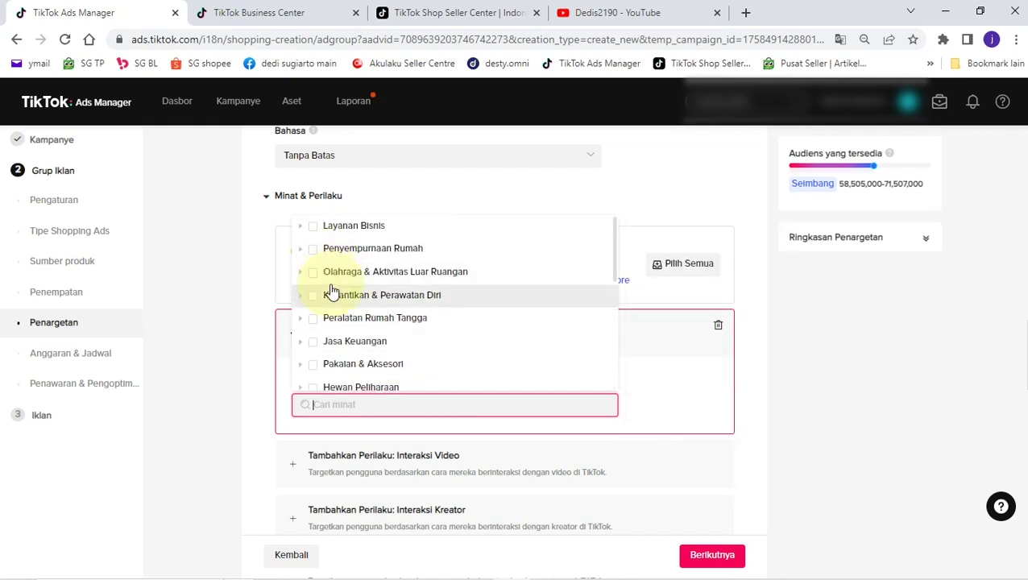
click(311, 274)
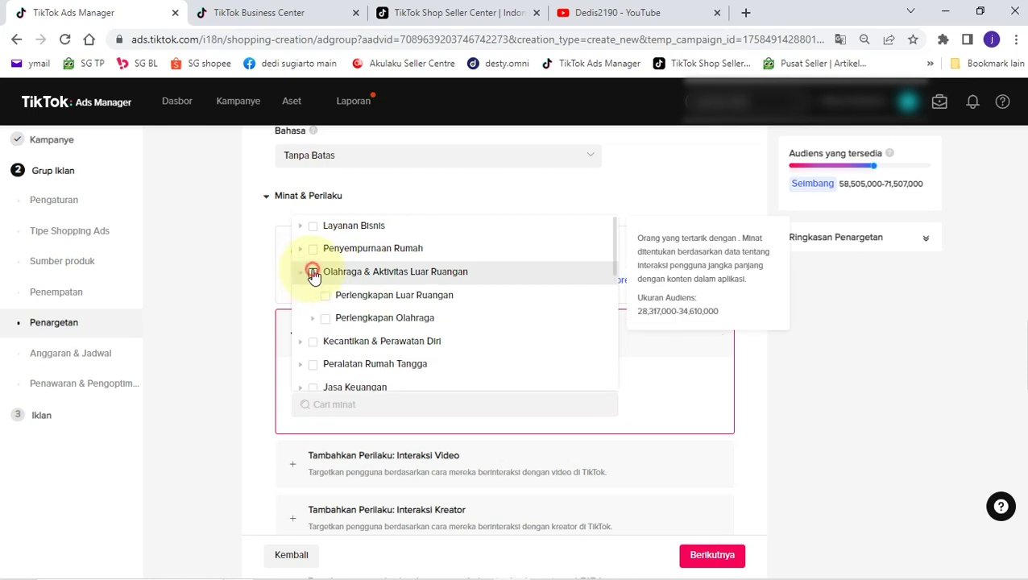
click(313, 272)
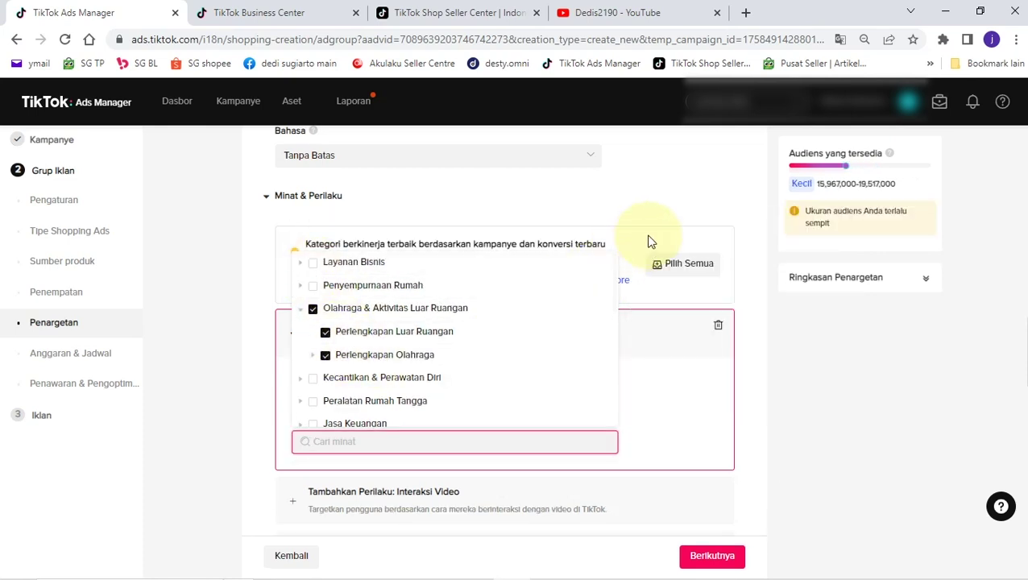
click(742, 238)
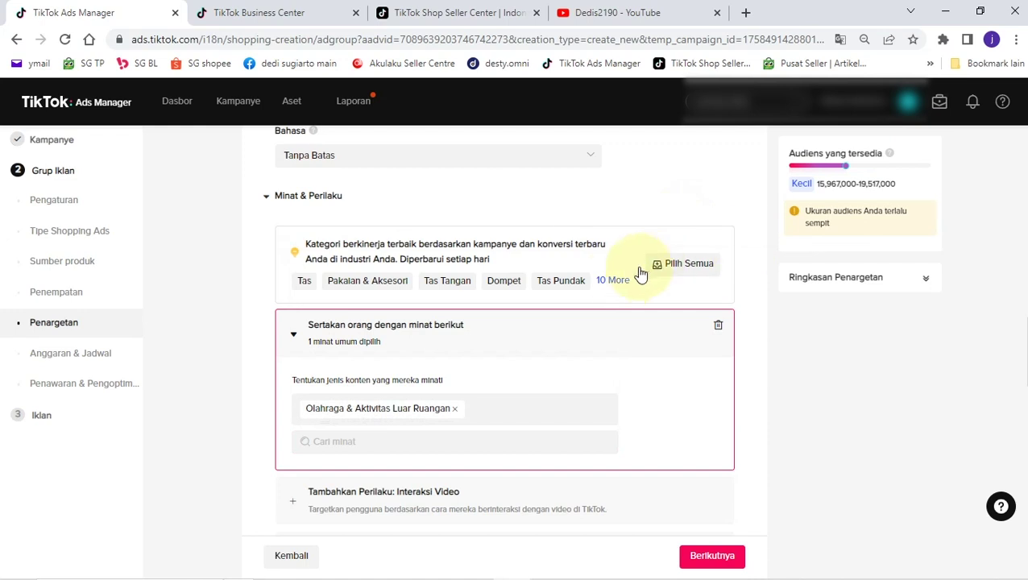
Add video interaction behaviour targeting for videos watched to the end, liked, commented on and shared.
scroll(613, 286, down, 3)
click(553, 281)
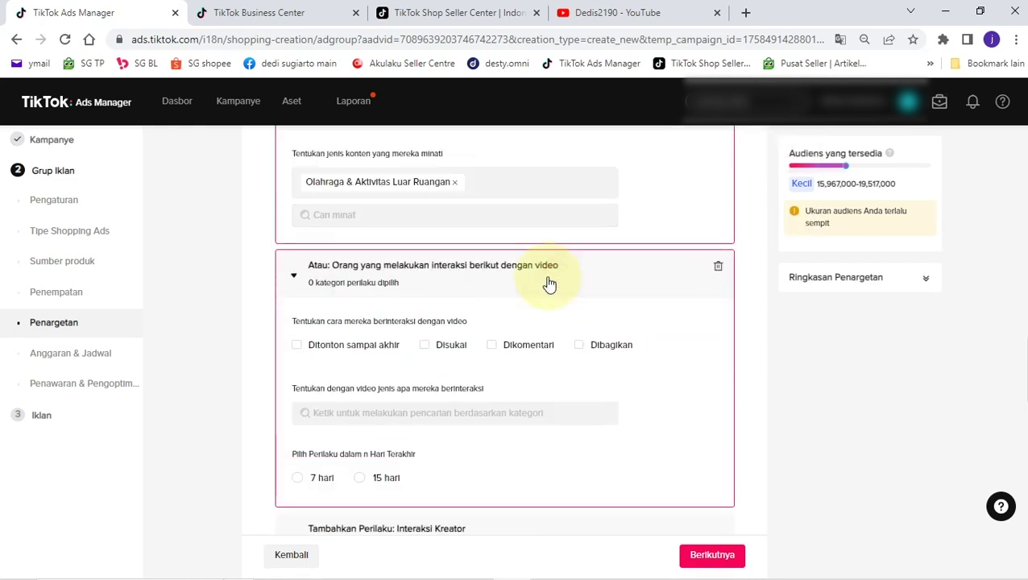
click(342, 347)
click(425, 345)
click(502, 353)
click(596, 351)
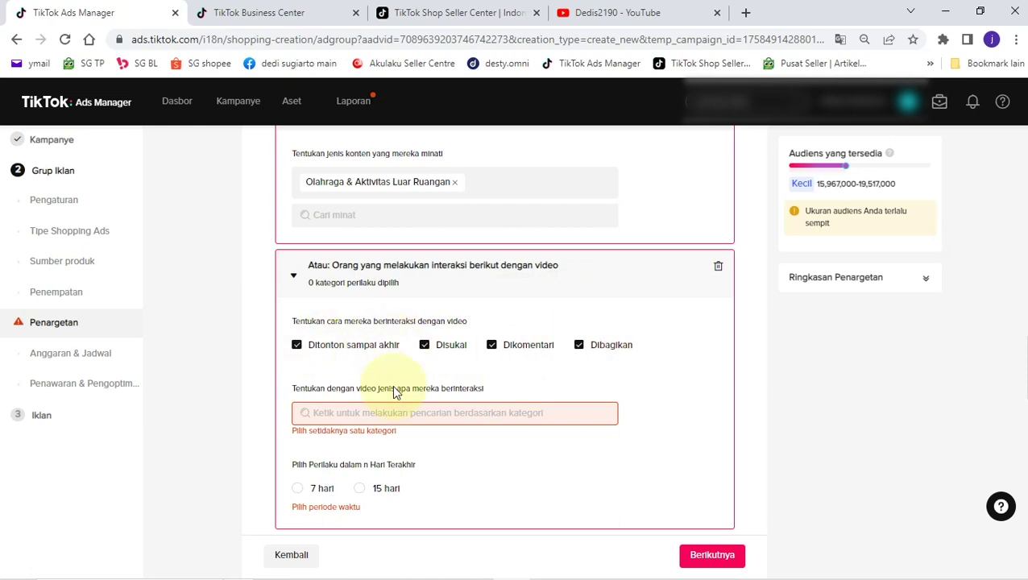
Set the video interaction category to "Olahraga & Aktivitas Luar Ruangan" and the behaviour period to 15 days.
click(409, 416)
scroll(395, 321, down, 2)
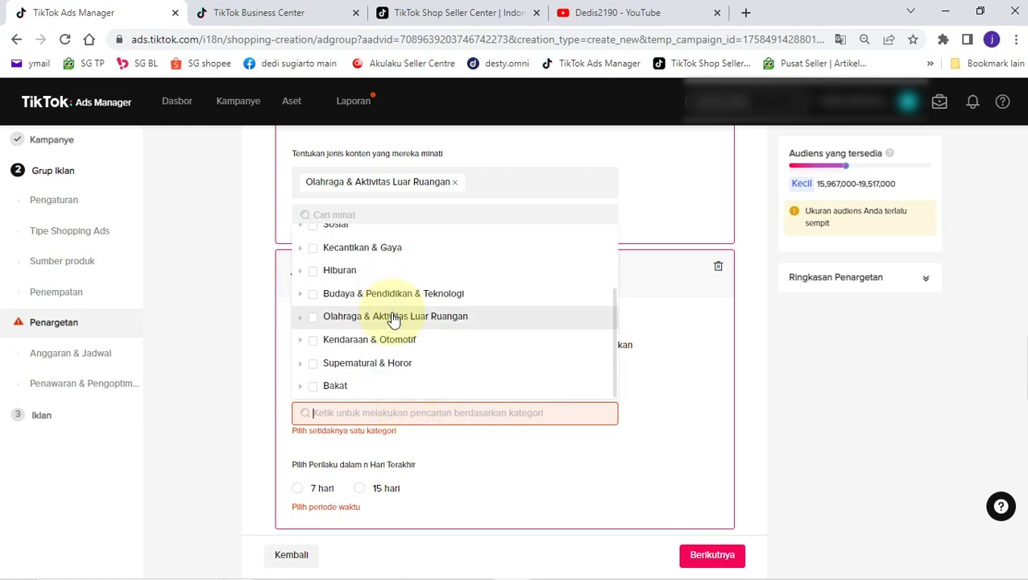
click(313, 318)
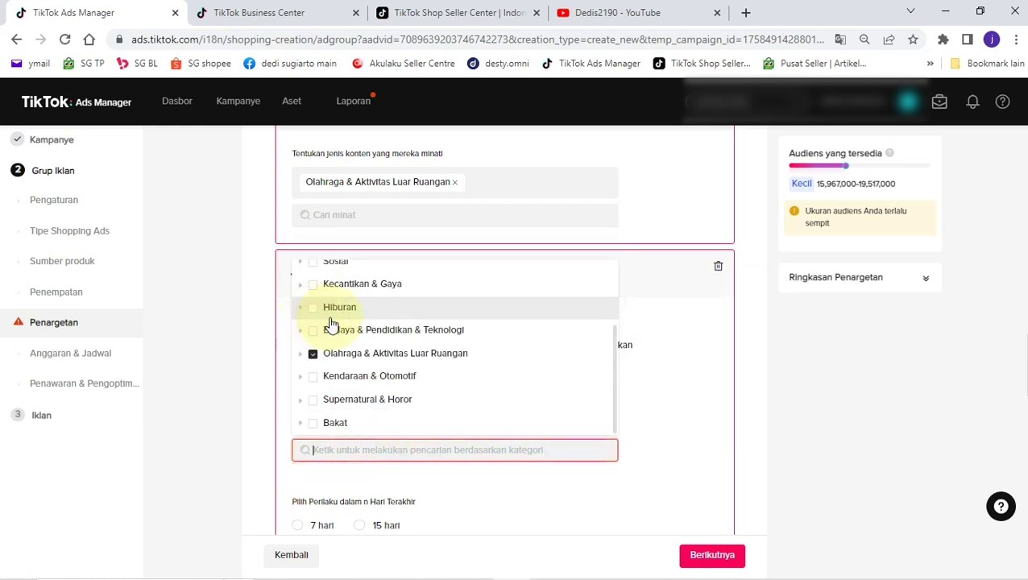
click(745, 338)
scroll(596, 375, down, 1)
click(379, 441)
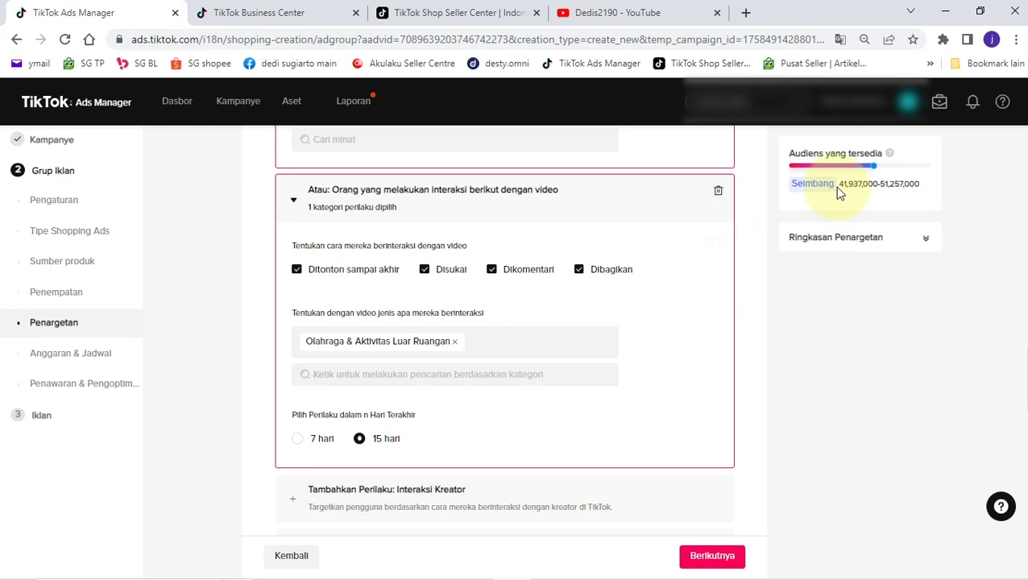
Add creator interaction targeting for "Diikuti" and "Profil Dilihat" with the "Olahraga" creator category.
scroll(394, 415, down, 2)
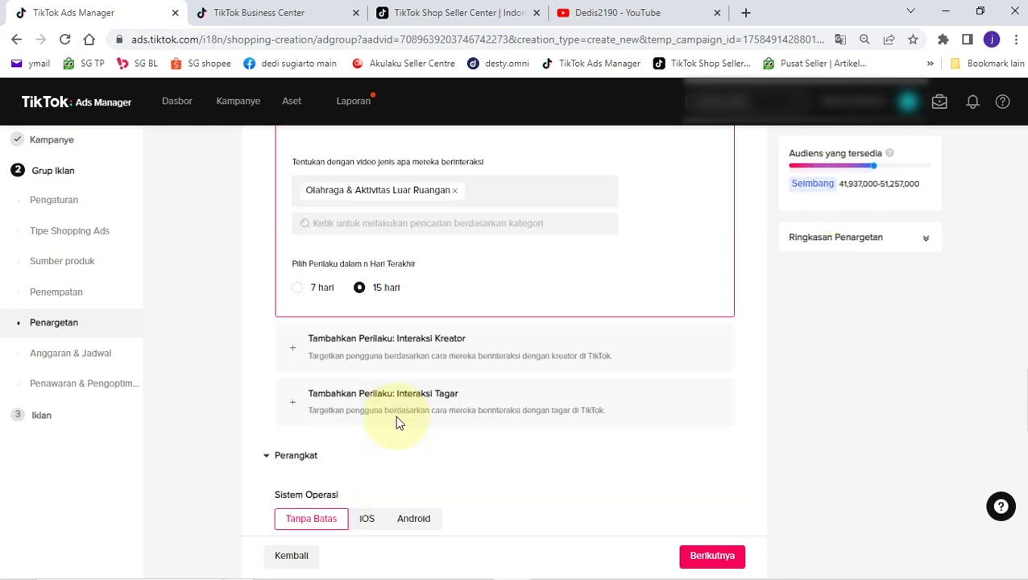
click(442, 351)
click(322, 421)
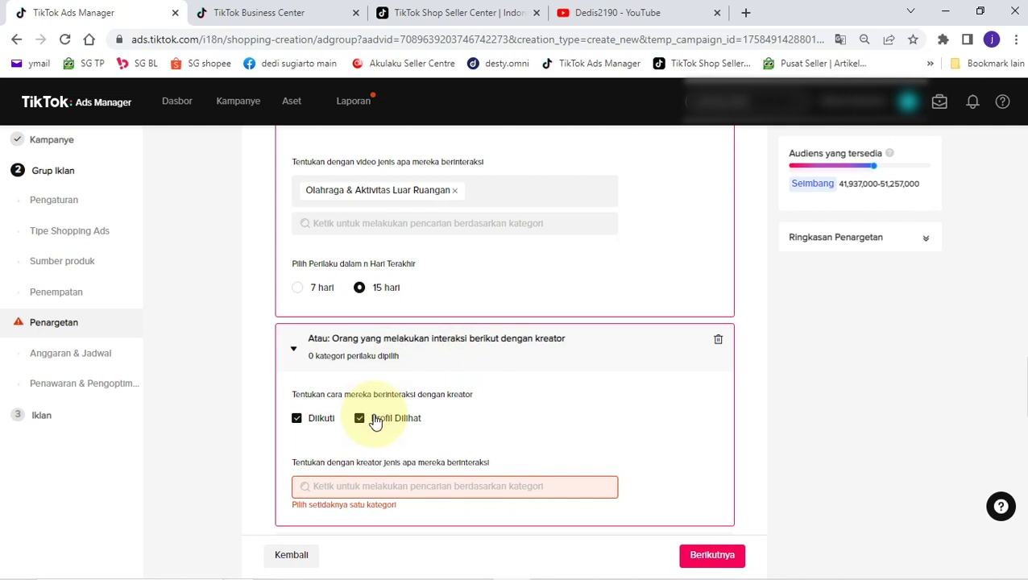
click(413, 493)
scroll(369, 395, down, 3)
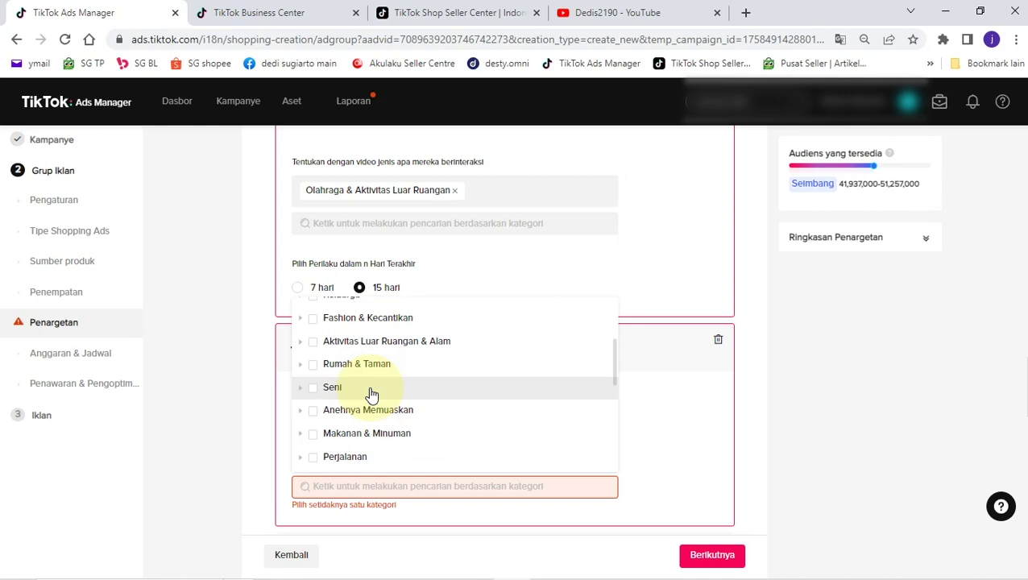
scroll(372, 393, down, 2)
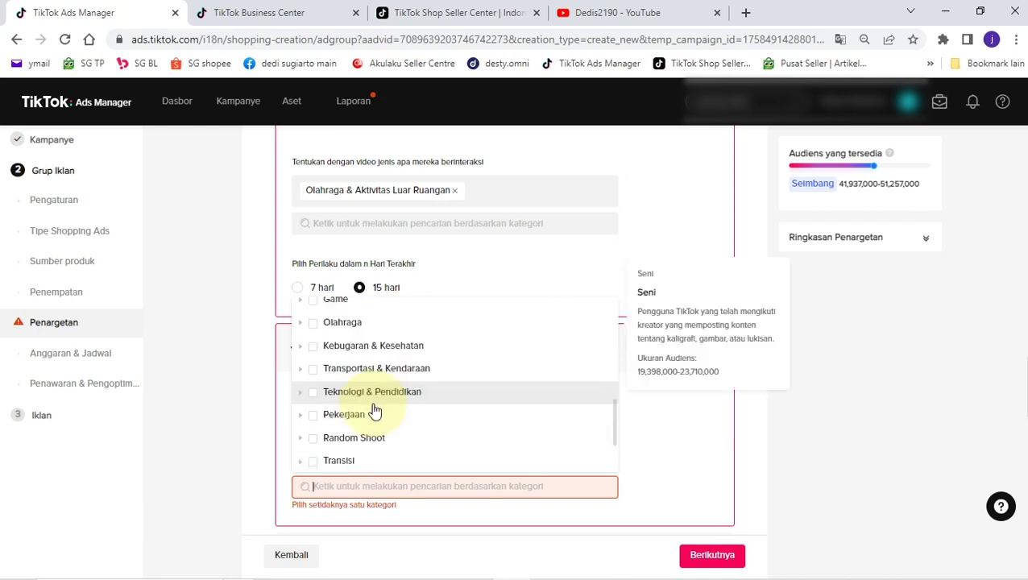
click(314, 324)
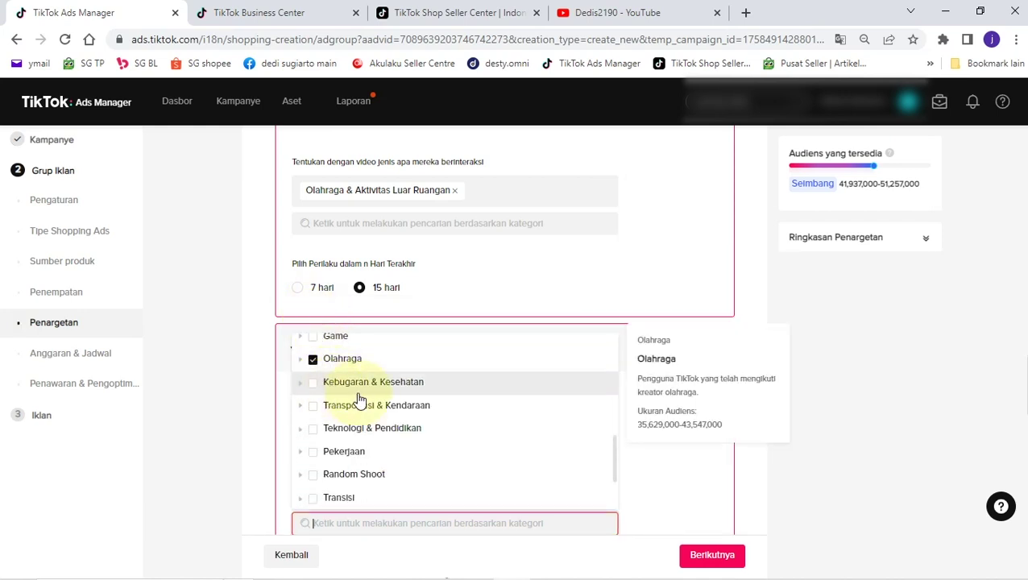
scroll(355, 435, up, 2)
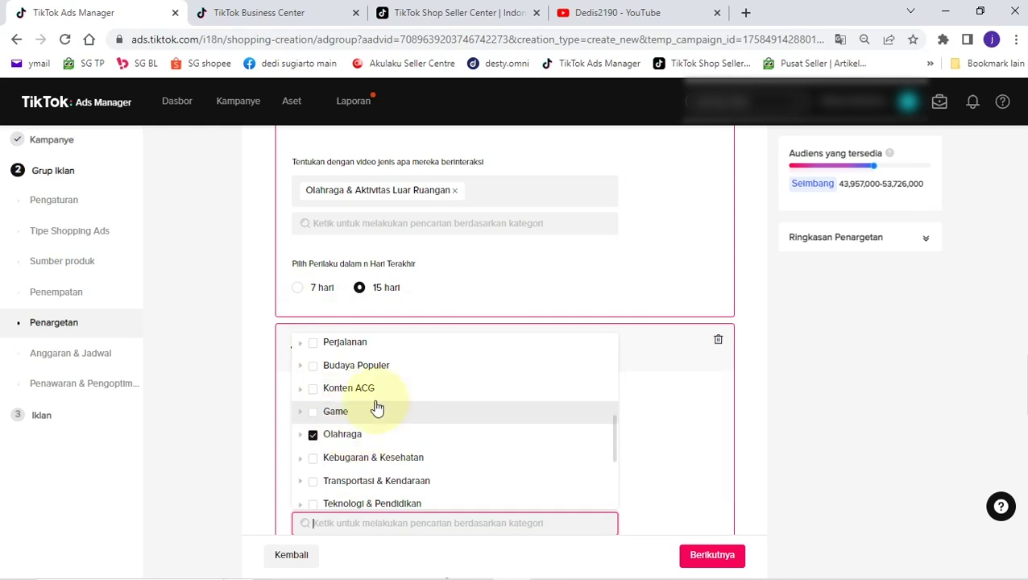
scroll(363, 415, up, 2)
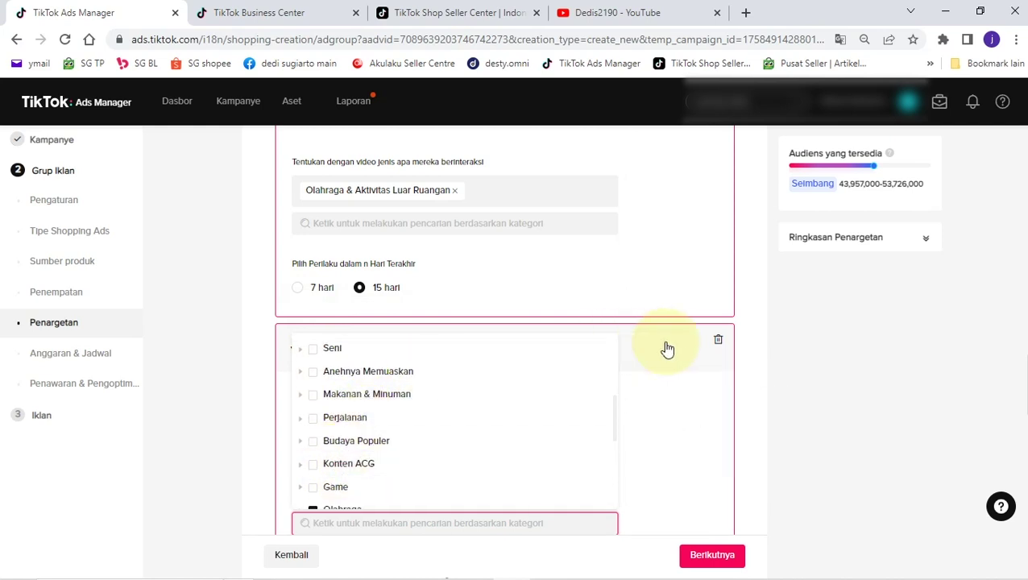
click(748, 344)
Add hashtag interaction targeting by searching "olahraga" and including #olahragayuk, #olahragatiktok and #olahragadirumah.
scroll(741, 341, down, 2)
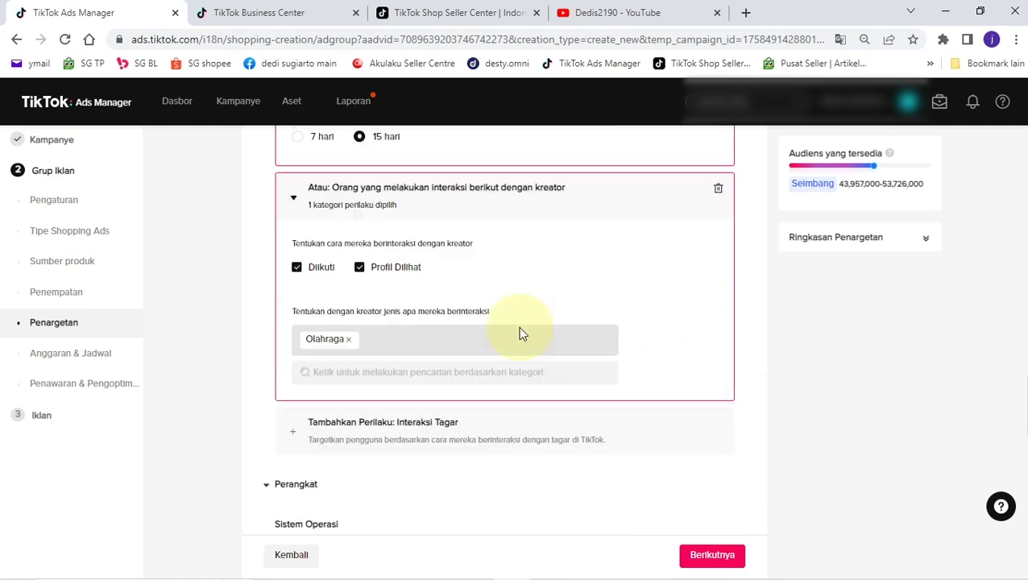
scroll(500, 346, down, 1)
click(478, 358)
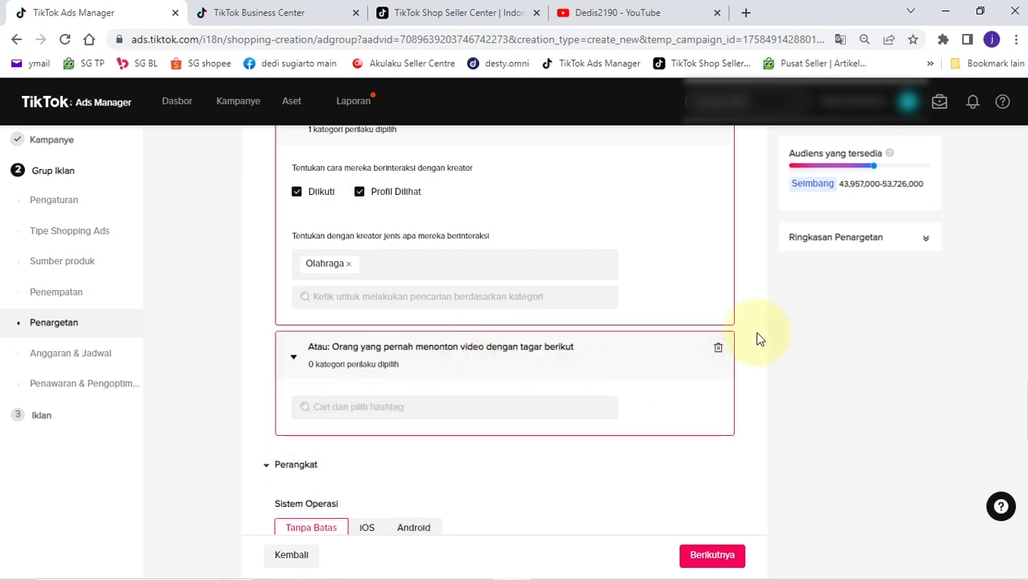
click(452, 405)
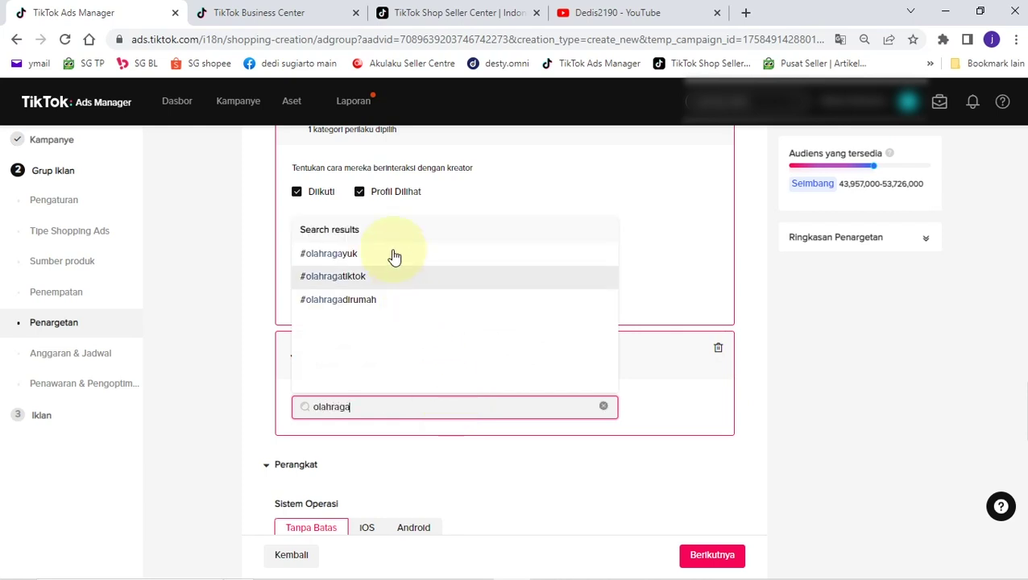
click(390, 253)
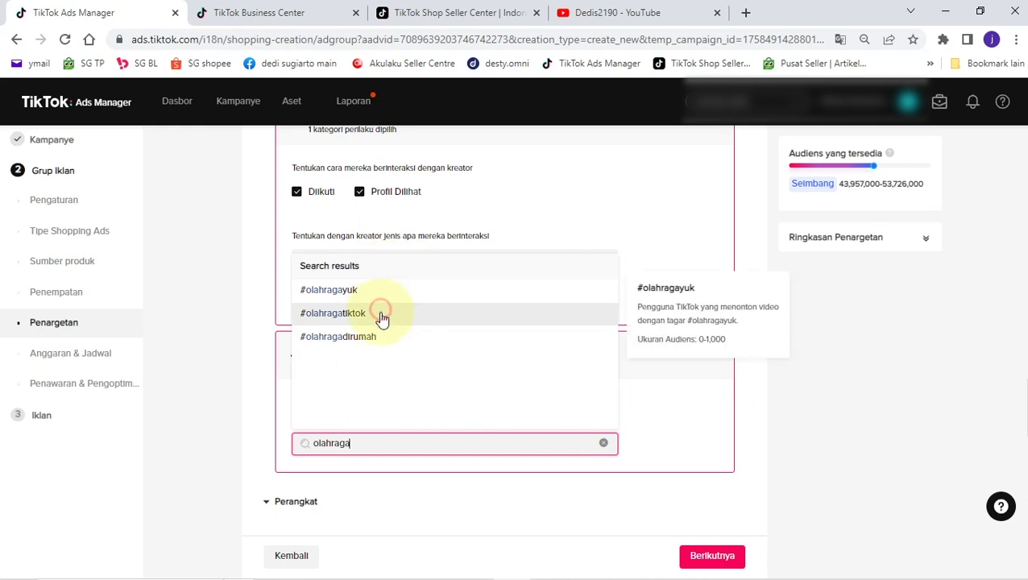
click(733, 454)
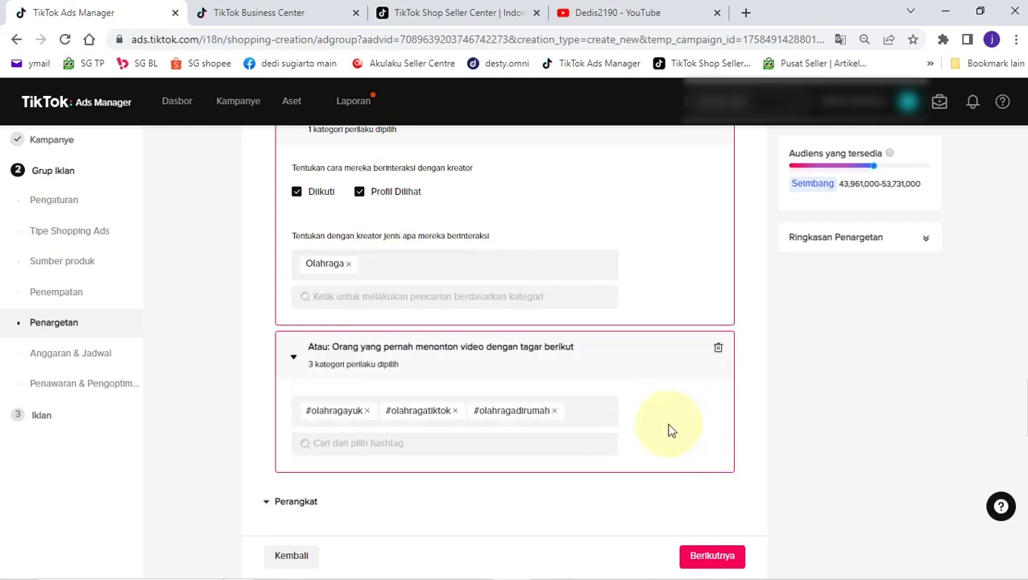
Set the connection type in the device targeting to "Tanpa Batas".
scroll(562, 384, down, 2)
scroll(563, 385, down, 1)
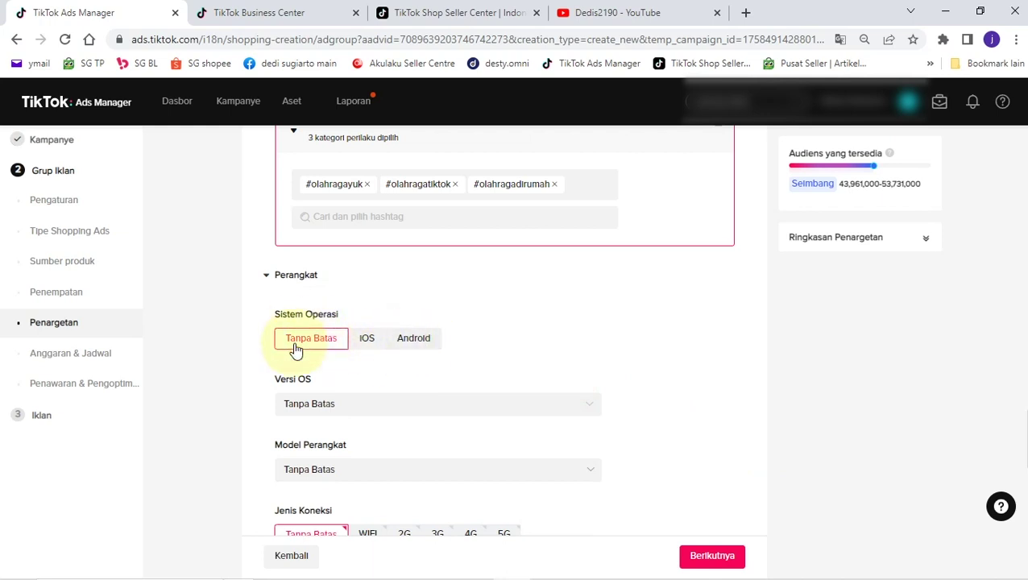
scroll(359, 378, down, 1)
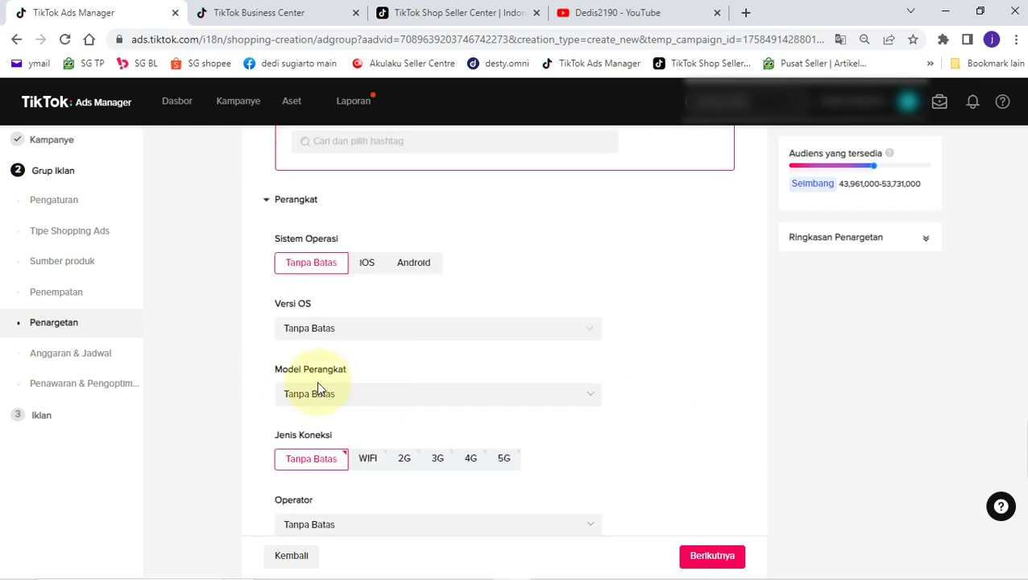
scroll(370, 392, down, 1)
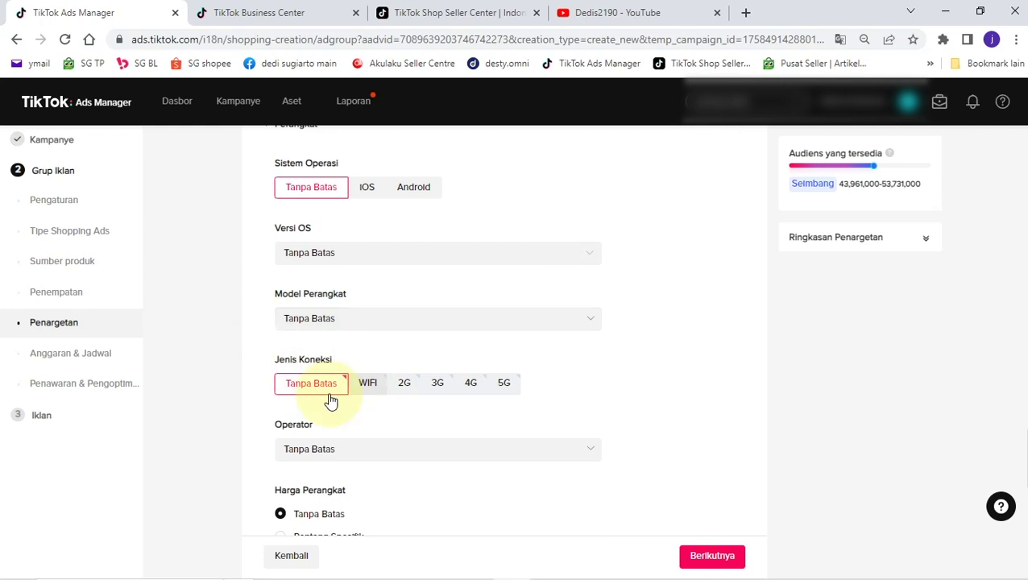
click(299, 387)
scroll(316, 385, down, 1)
scroll(318, 388, down, 1)
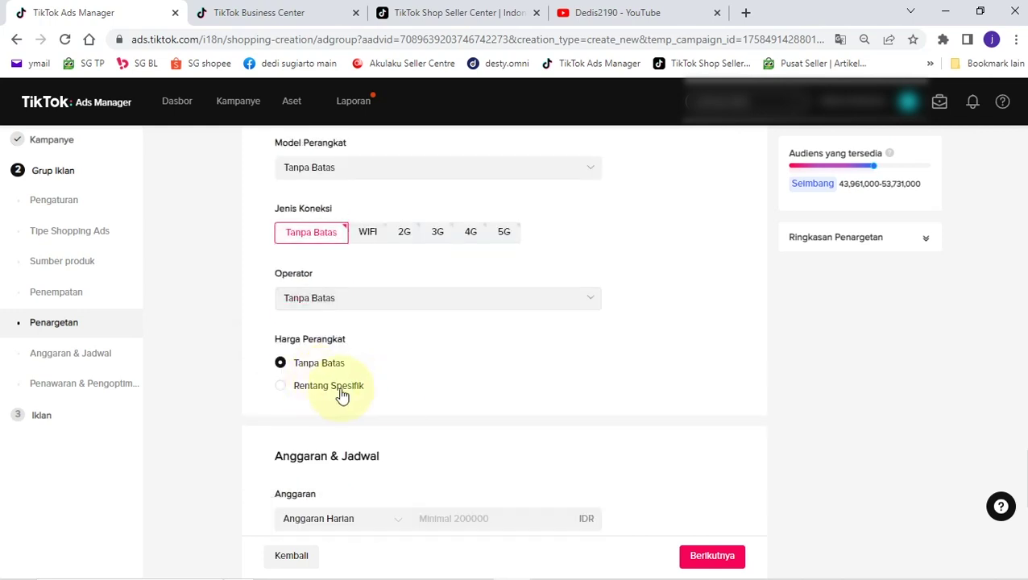
Set the ad group's daily budget to 200000 IDR.
scroll(314, 366, down, 2)
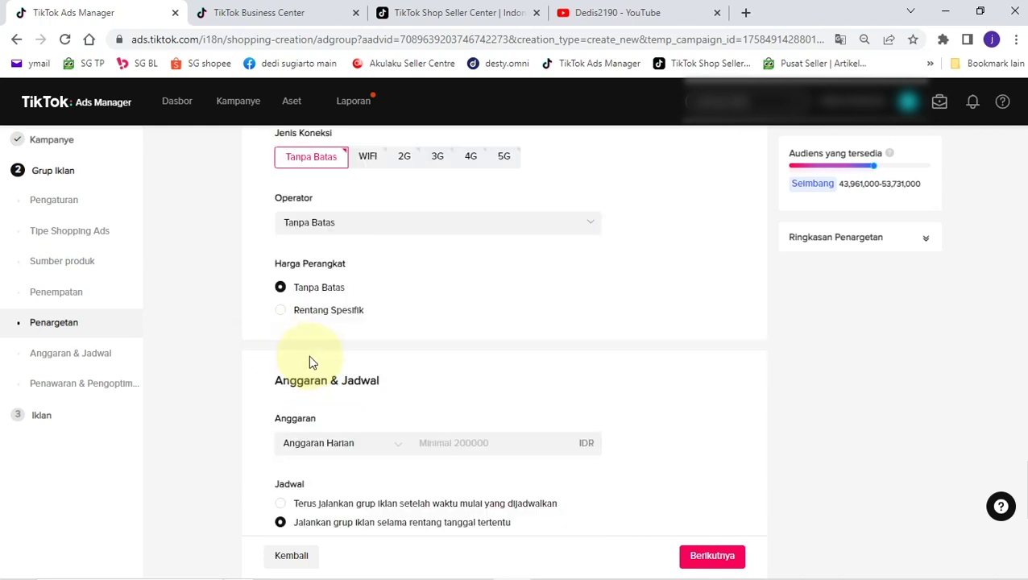
click(455, 372)
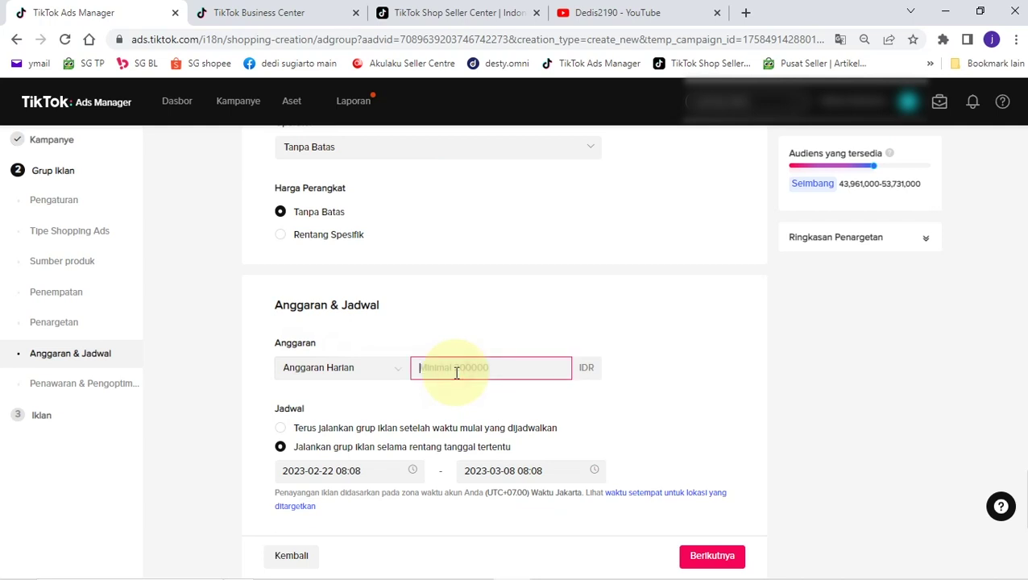
text(200000)
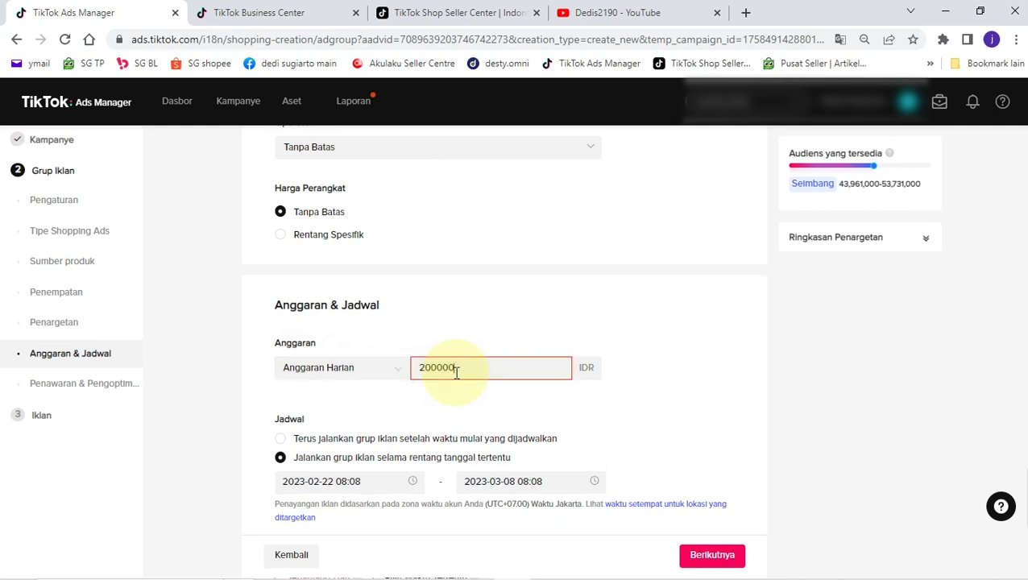
click(466, 330)
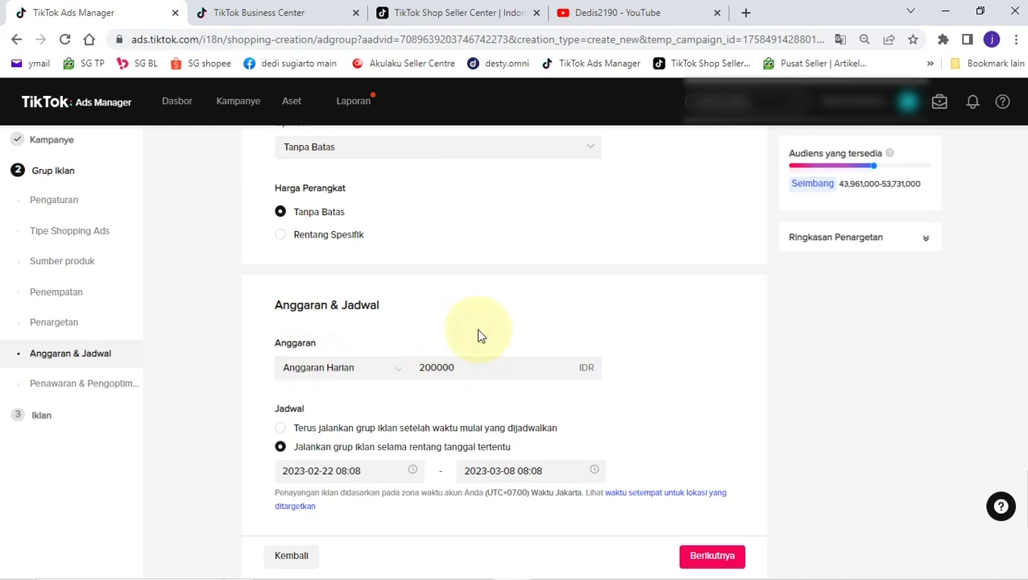
scroll(475, 335, down, 2)
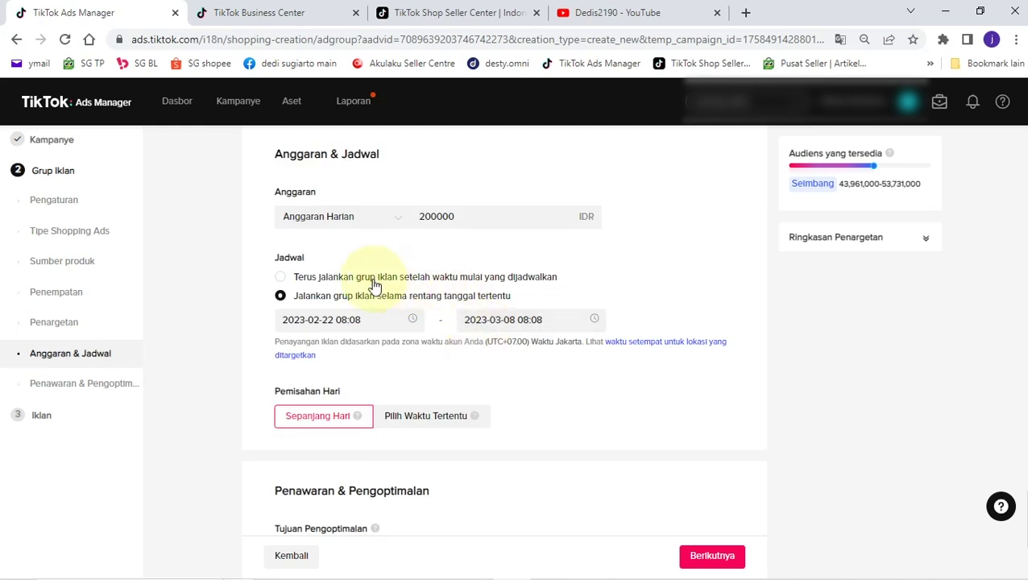
click(374, 281)
click(361, 302)
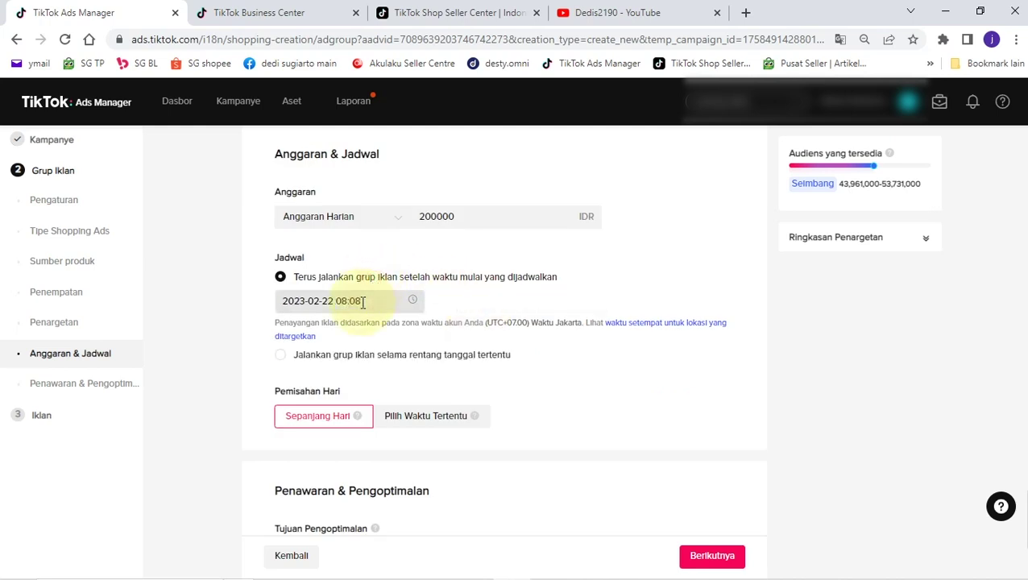
click(362, 302)
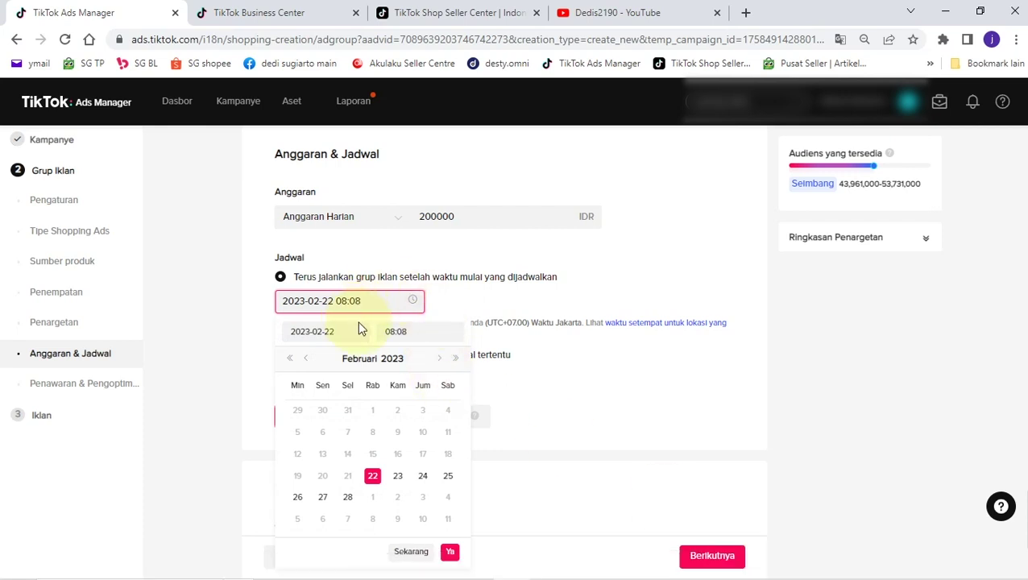
click(417, 331)
click(493, 394)
click(475, 377)
click(477, 431)
click(481, 420)
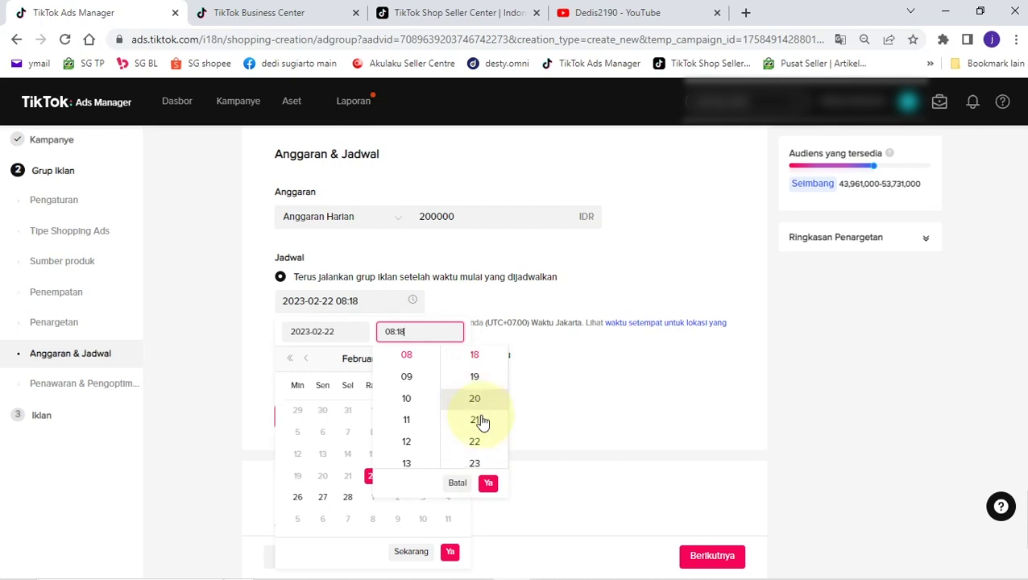
click(477, 401)
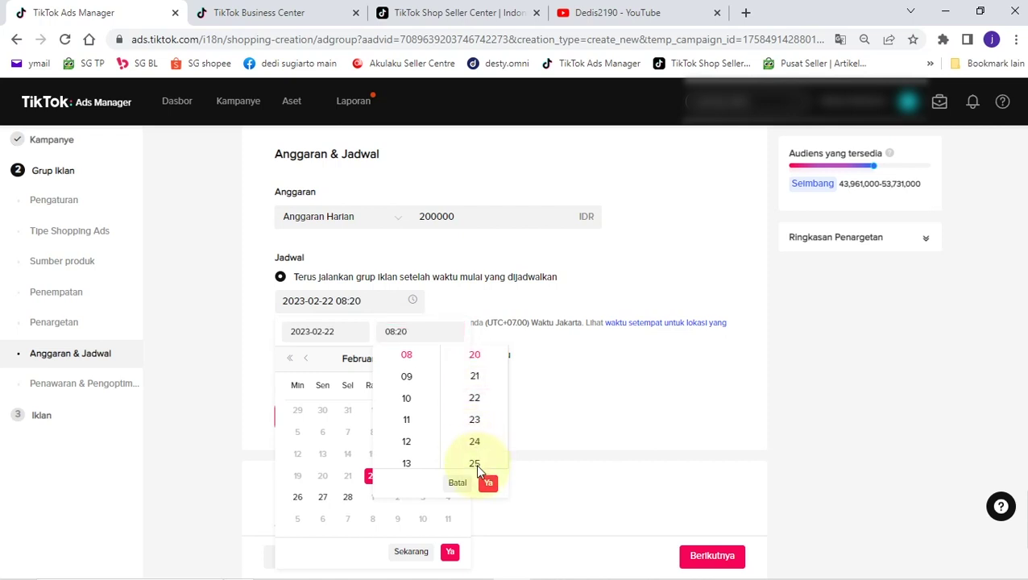
scroll(476, 383, down, 2)
click(475, 386)
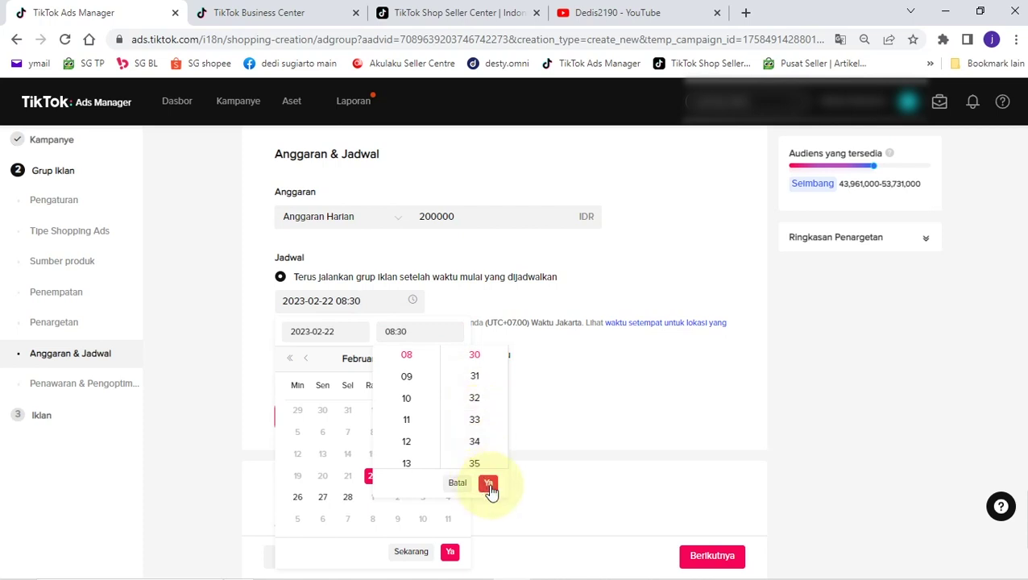
click(489, 486)
click(449, 552)
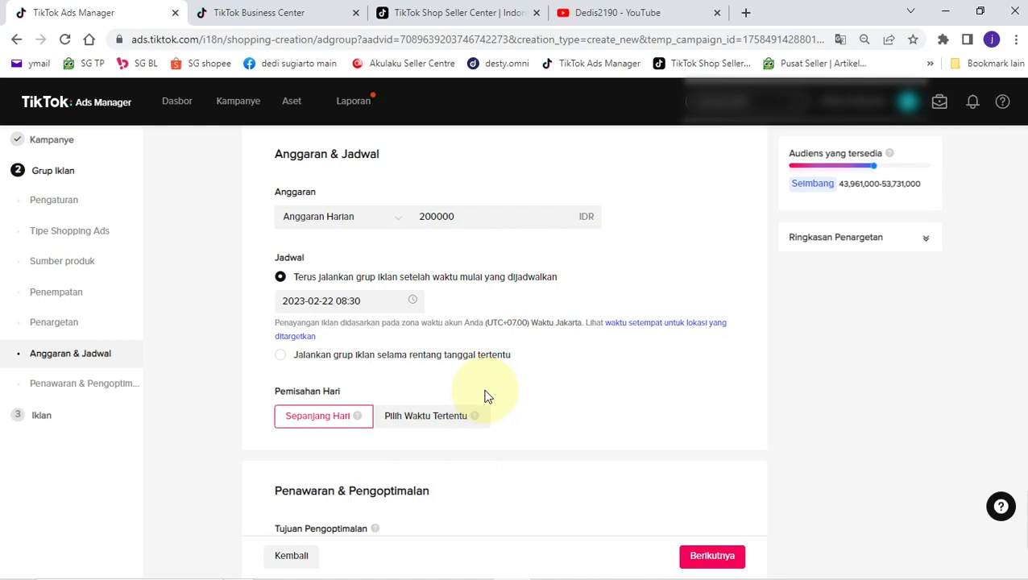
Set the optimisation goal to "Selesaikan pembayaran" and continue to the ad setup.
scroll(488, 388, down, 1)
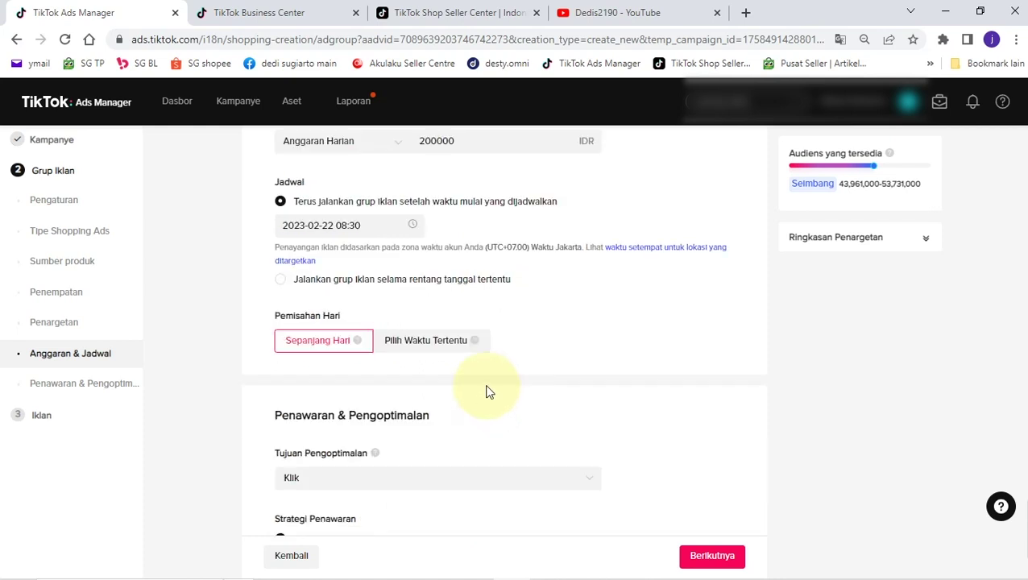
scroll(401, 373, down, 2)
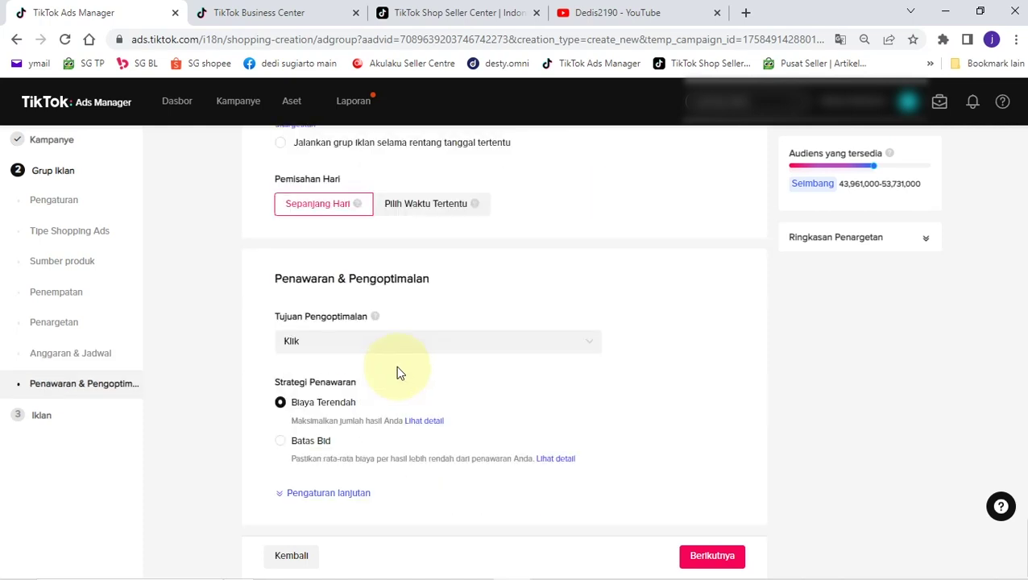
click(334, 343)
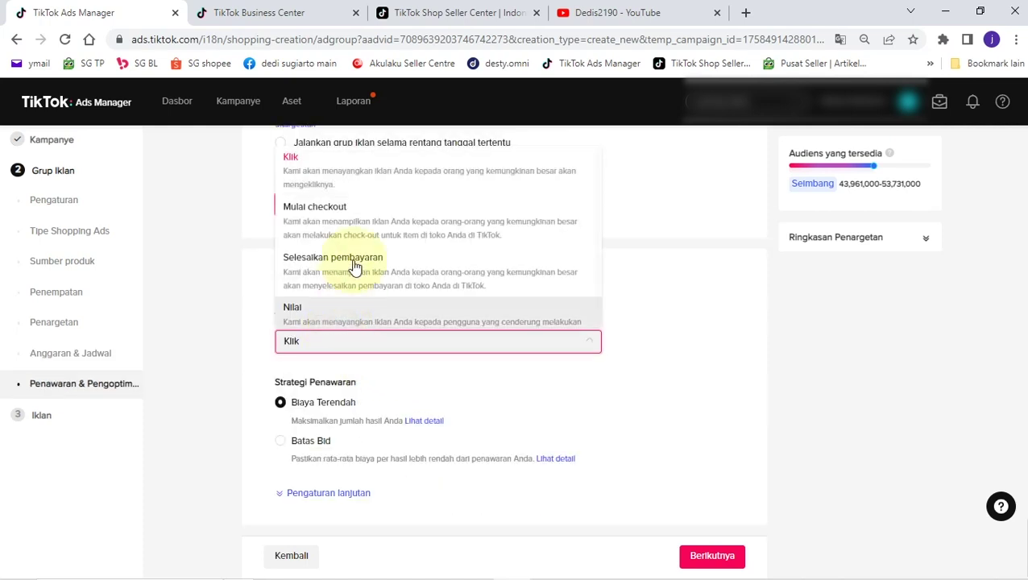
scroll(369, 243, down, 1)
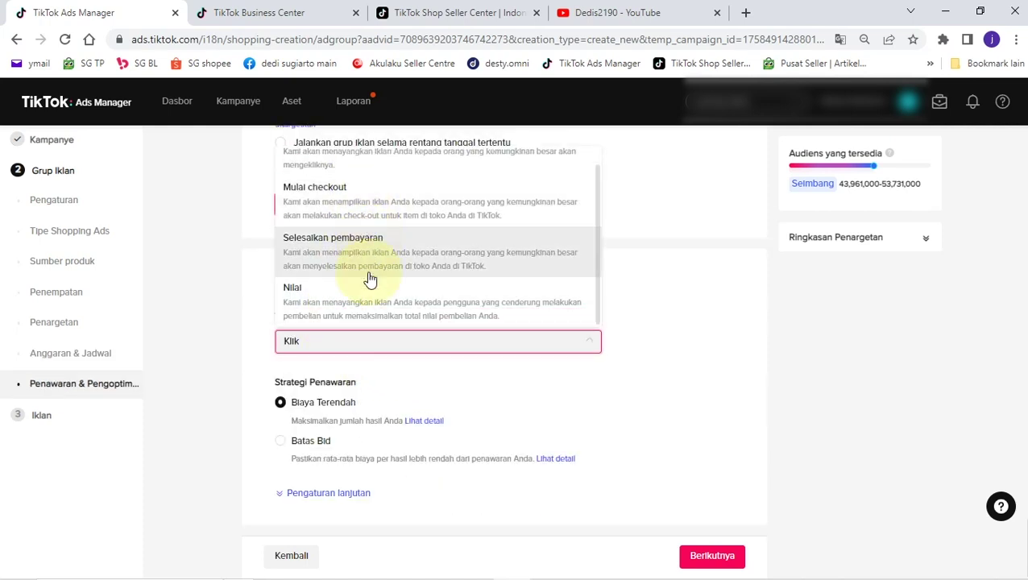
click(349, 253)
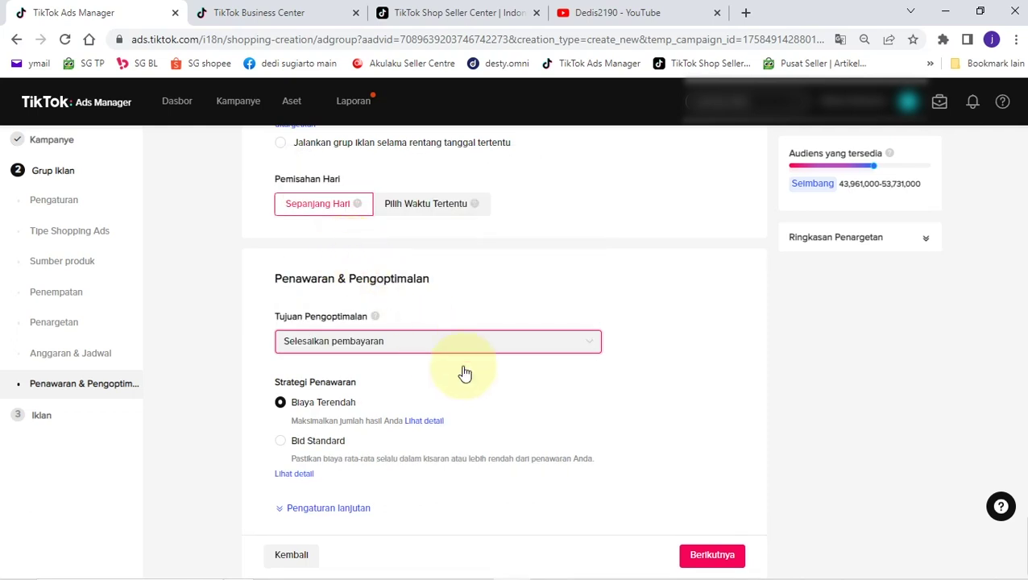
scroll(466, 369, down, 1)
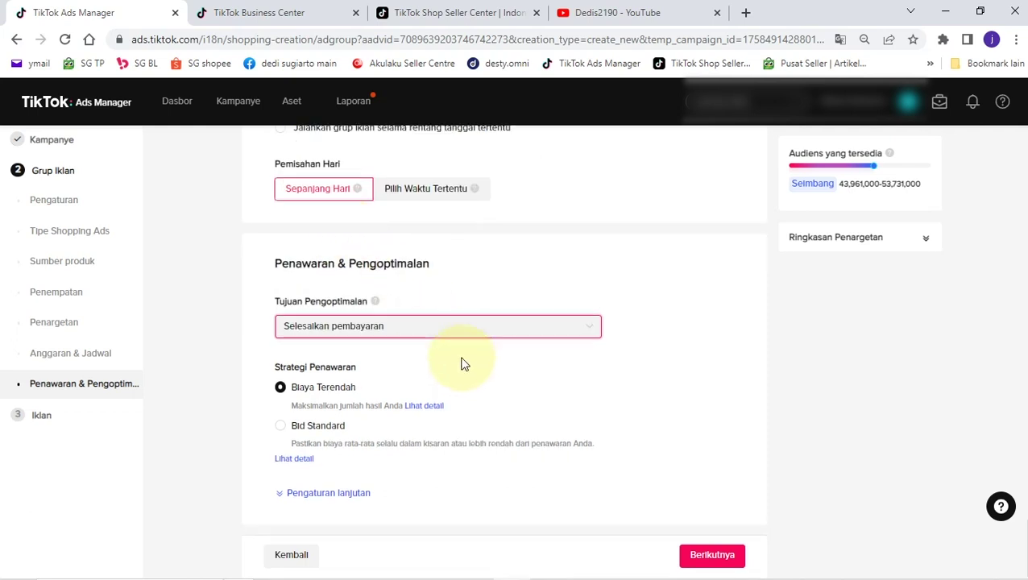
click(716, 557)
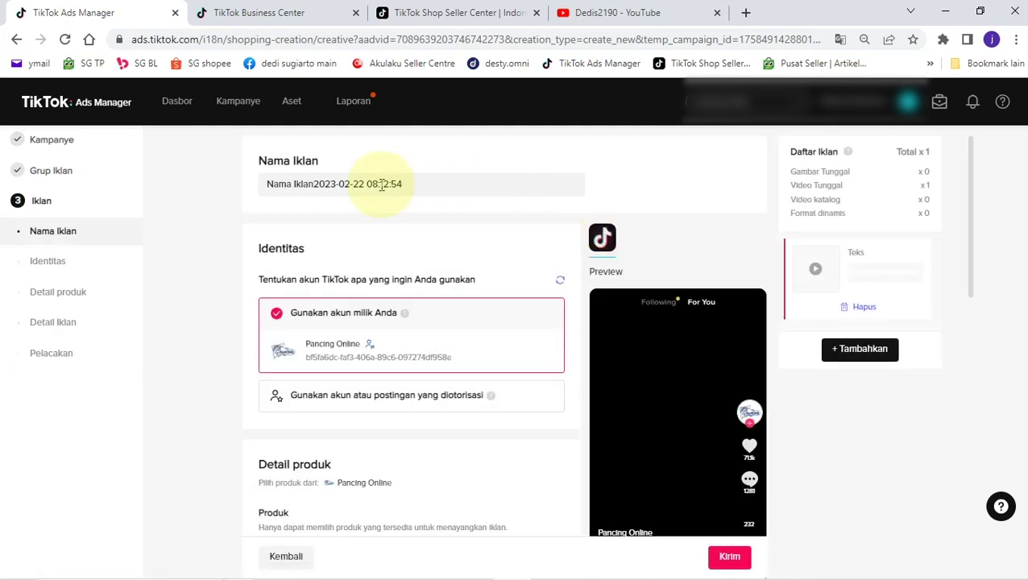
Add the product "Tas Pancing Kotak Bolong Ransel Multi 80 100 120 cm" to the ad's product details.
drag(344, 183, 324, 184)
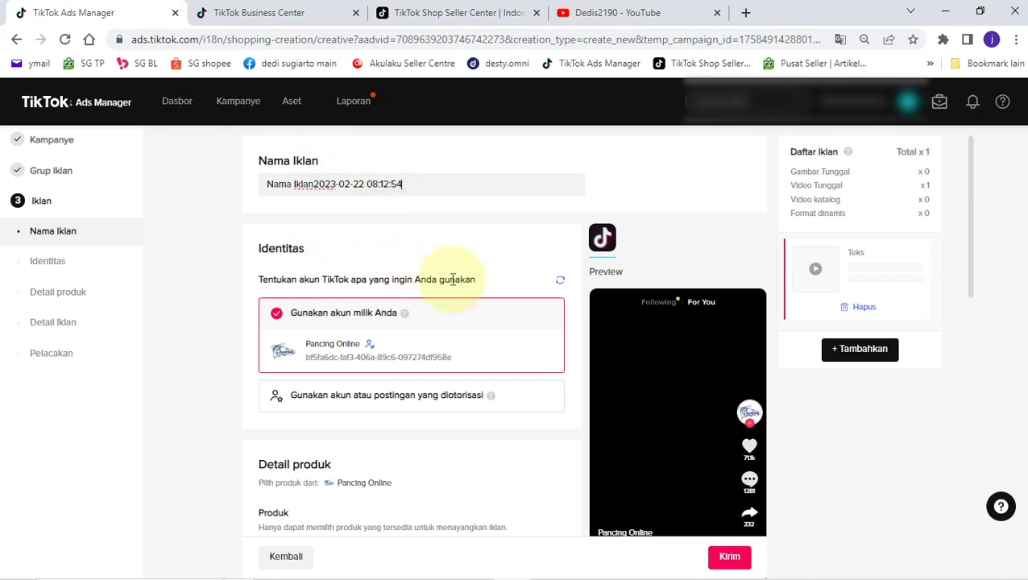
scroll(407, 282, down, 1)
scroll(407, 306, down, 2)
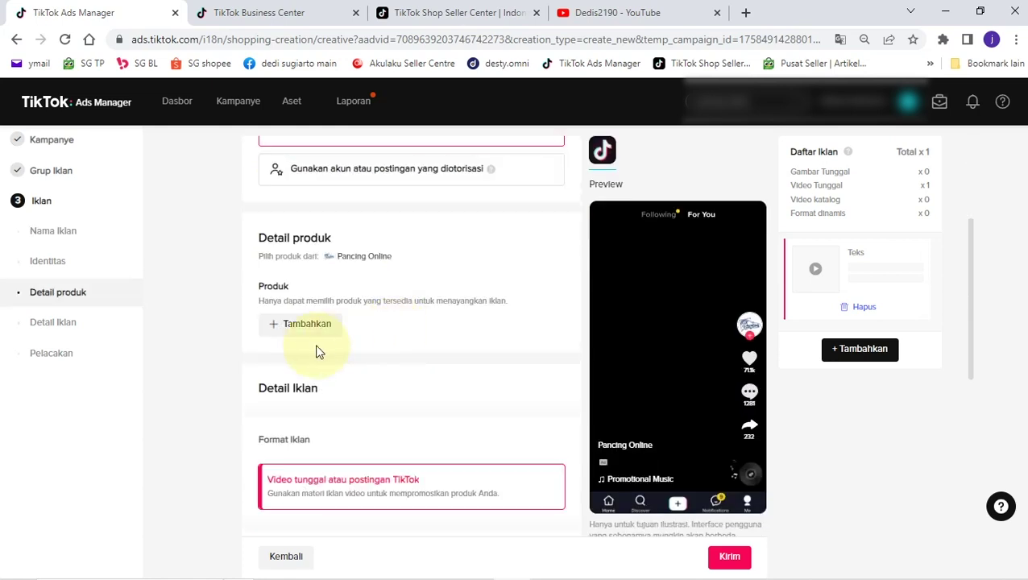
click(298, 326)
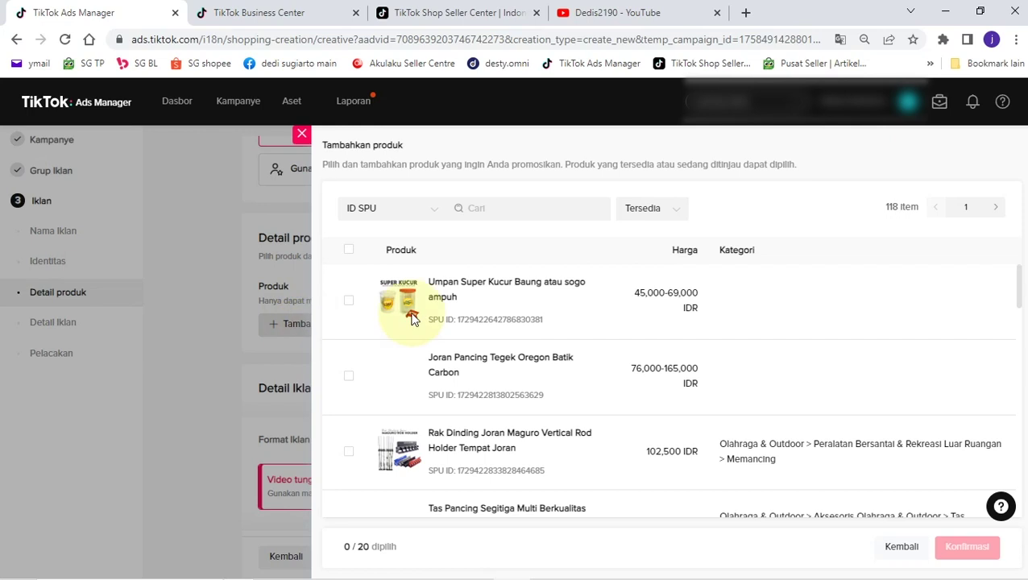
scroll(457, 294, down, 7)
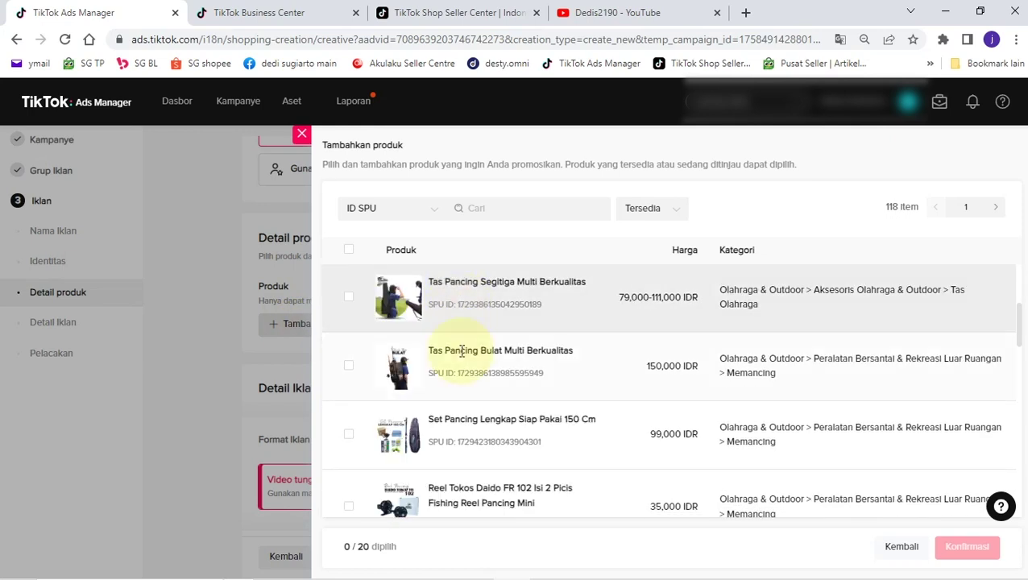
click(348, 280)
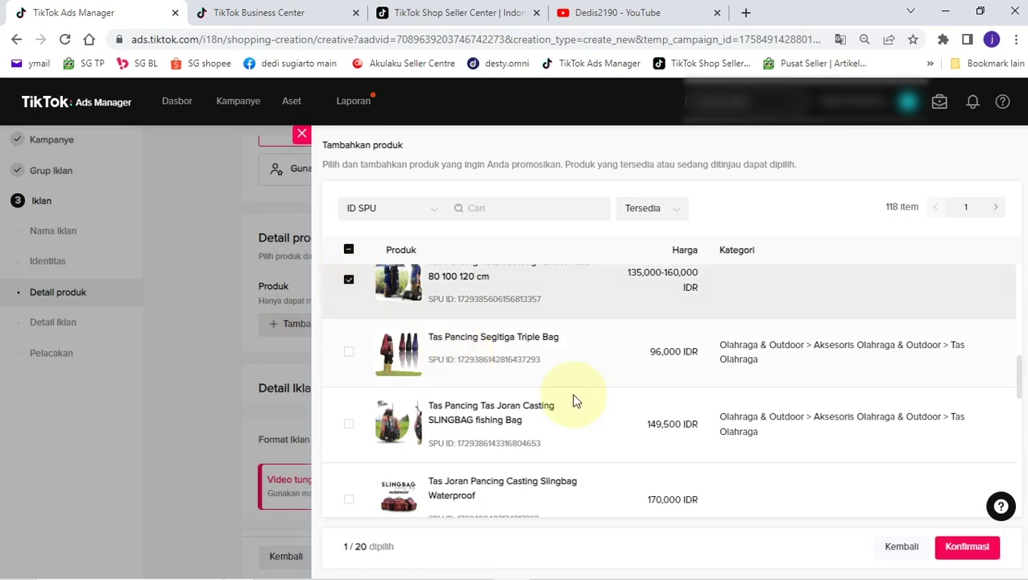
click(965, 547)
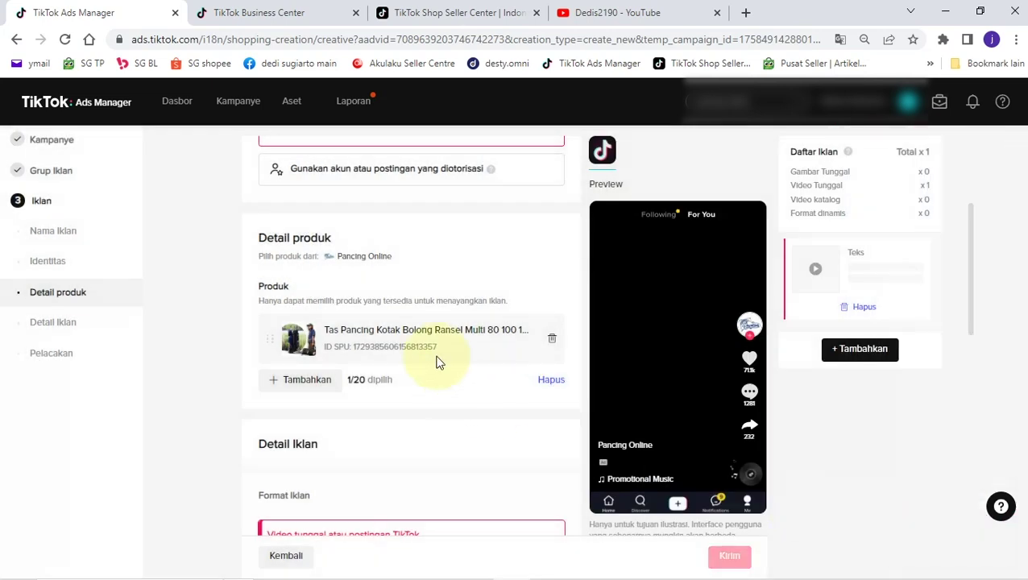
Open the selection of TikTok posts for the ad's video in the ad details.
scroll(436, 360, down, 2)
scroll(319, 258, up, 1)
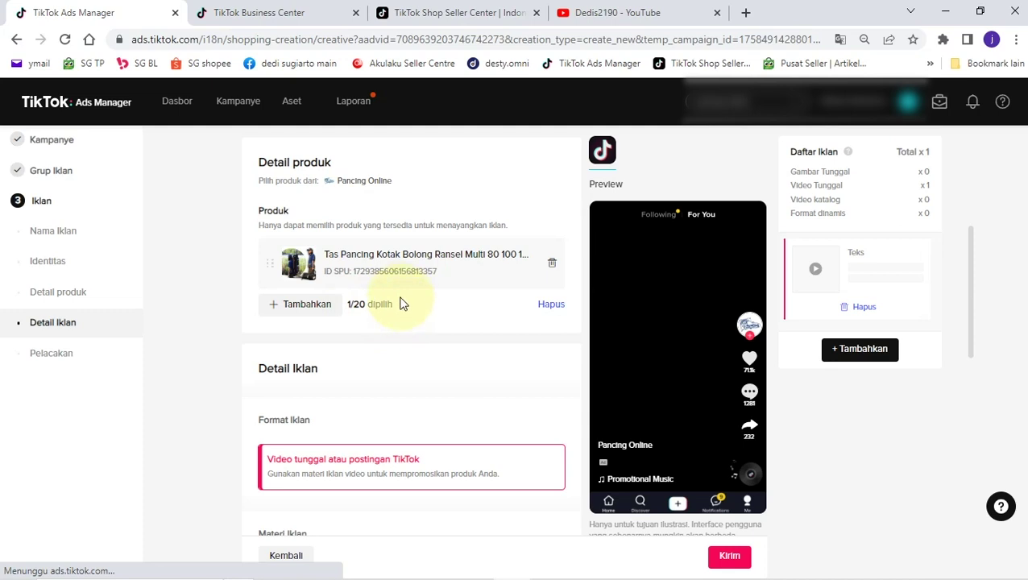
scroll(403, 301, up, 1)
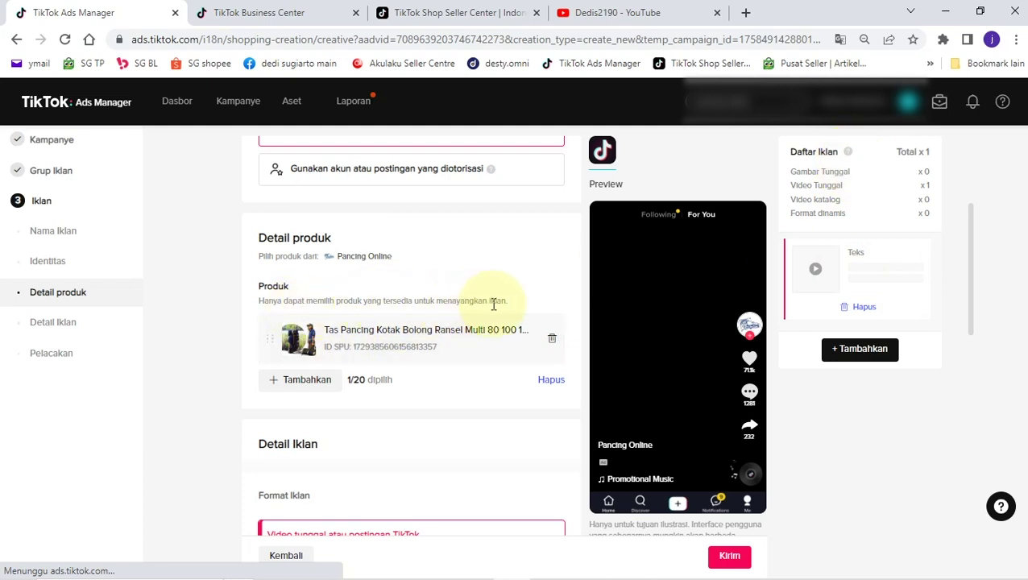
scroll(493, 312, down, 3)
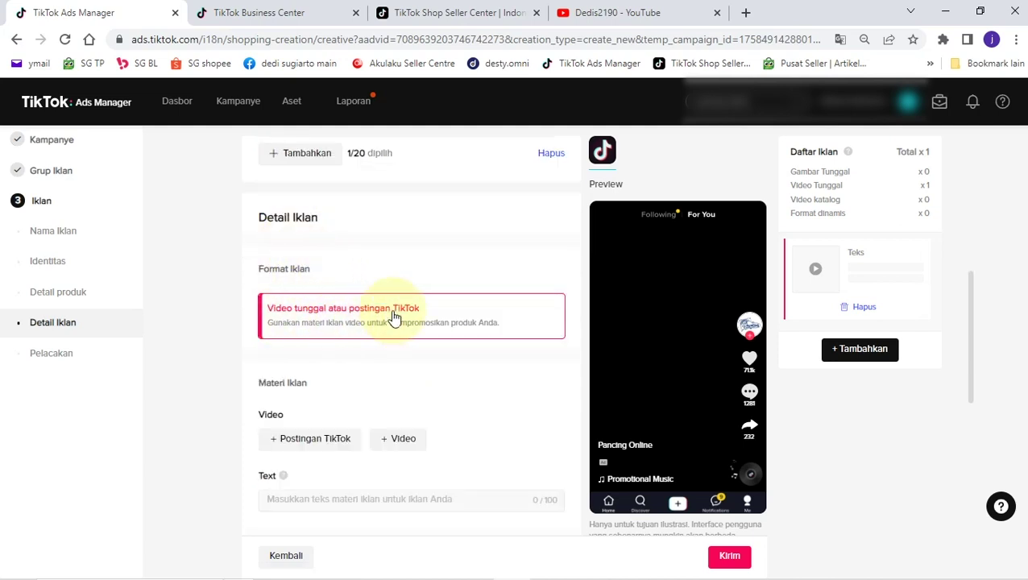
scroll(424, 349, down, 1)
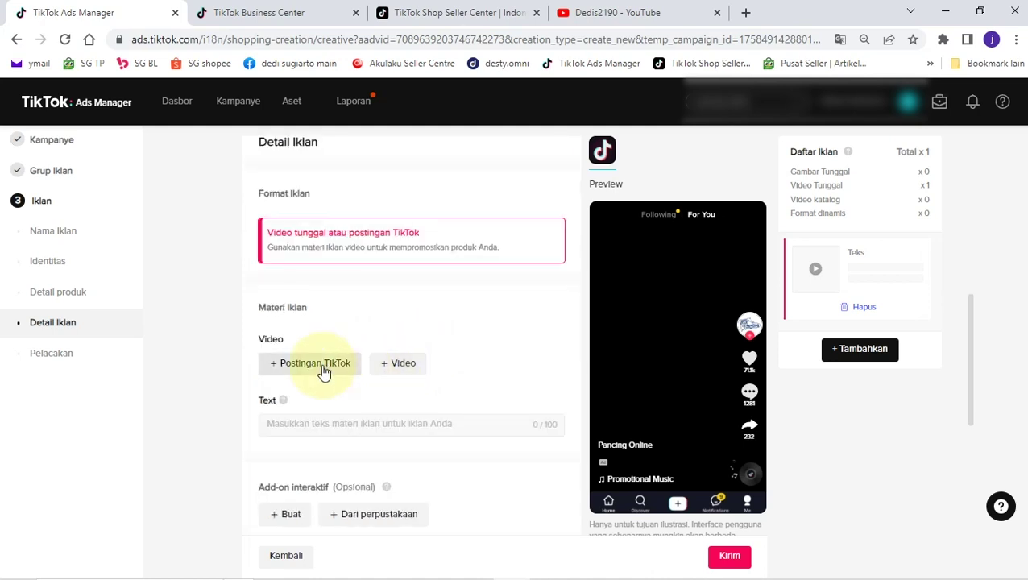
click(321, 364)
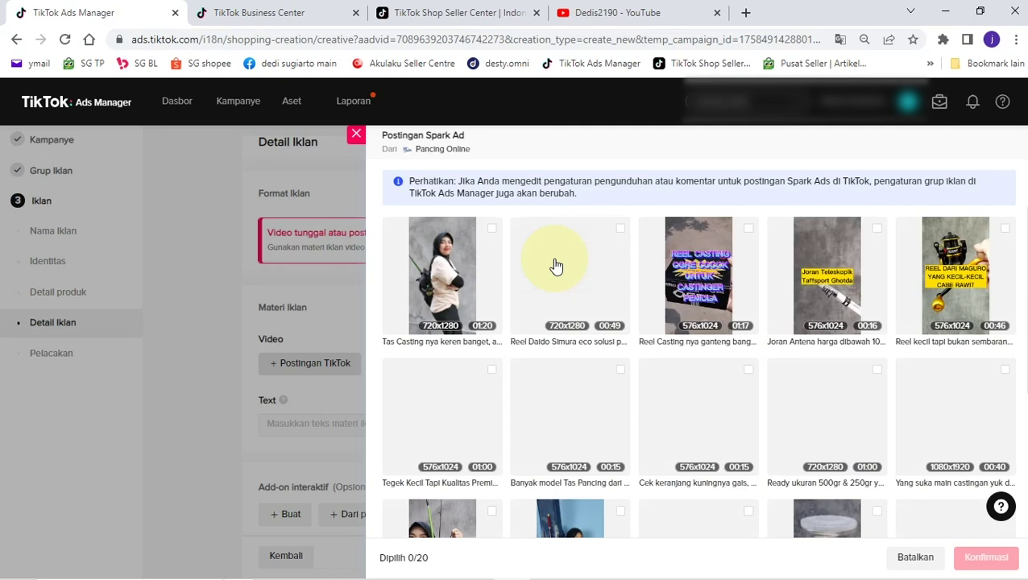
Use the 01:00 Spark Ad post "Keren banget kan, simple dan cocok dipakai" with the blue fishing backpack as the ad's video.
scroll(689, 242, down, 3)
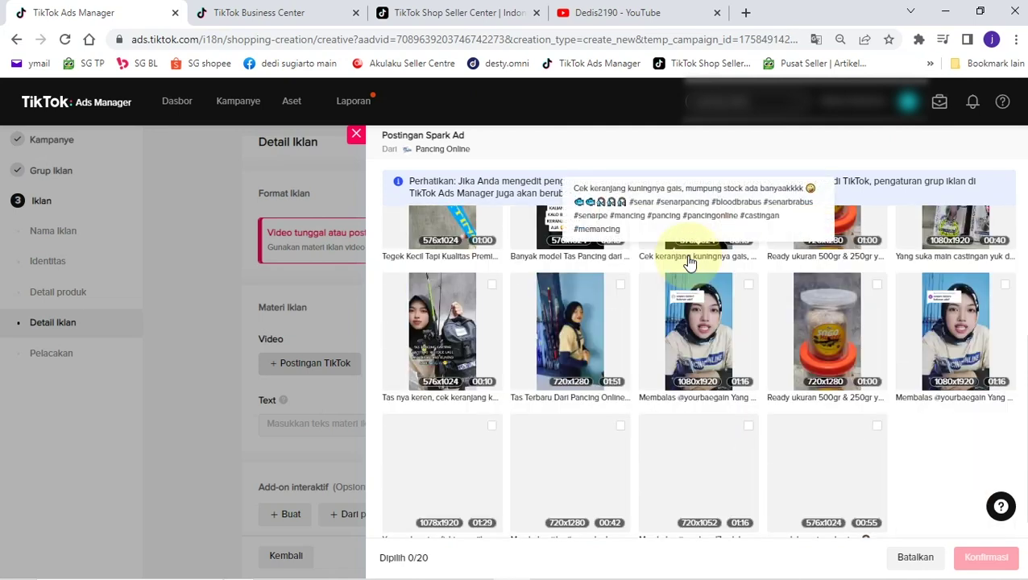
scroll(688, 266, down, 3)
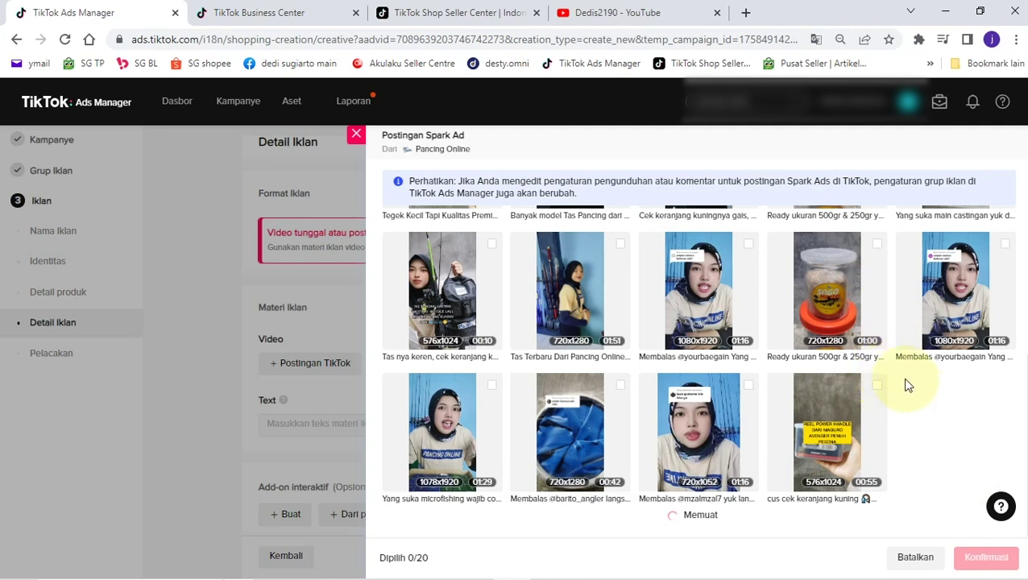
scroll(908, 387, up, 3)
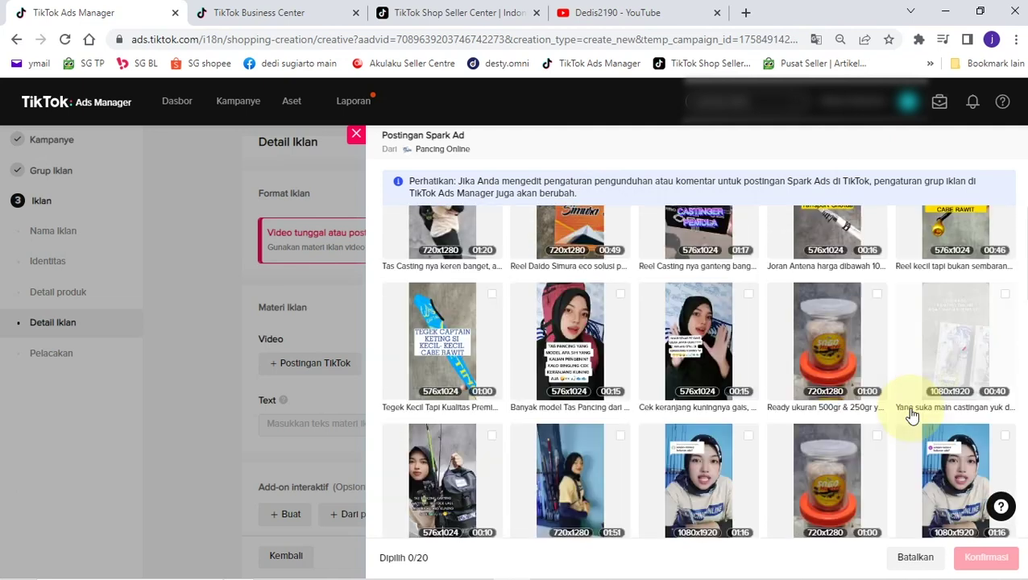
scroll(911, 414, down, 5)
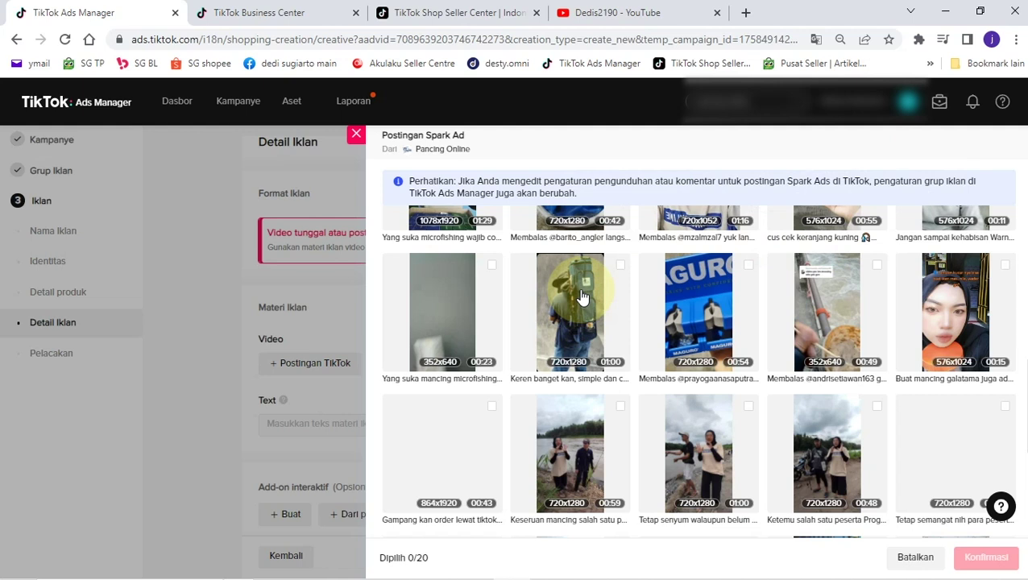
scroll(582, 295, down, 3)
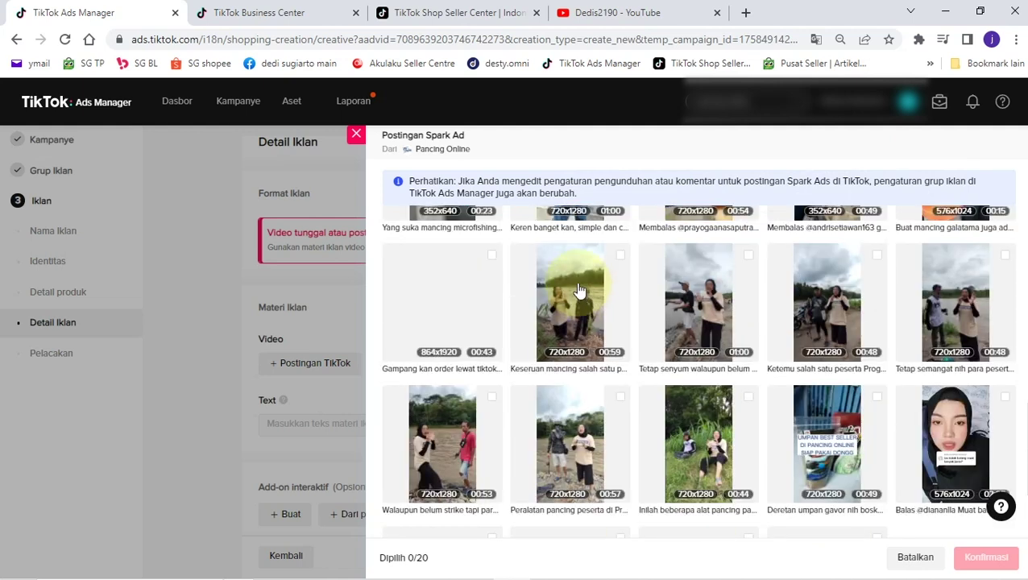
scroll(685, 336, up, 3)
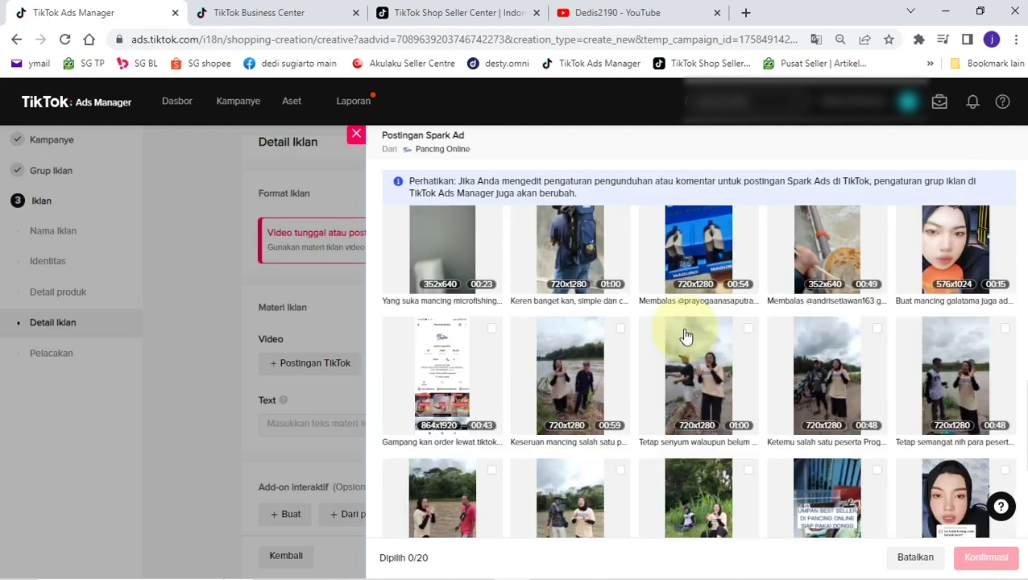
scroll(683, 333, down, 5)
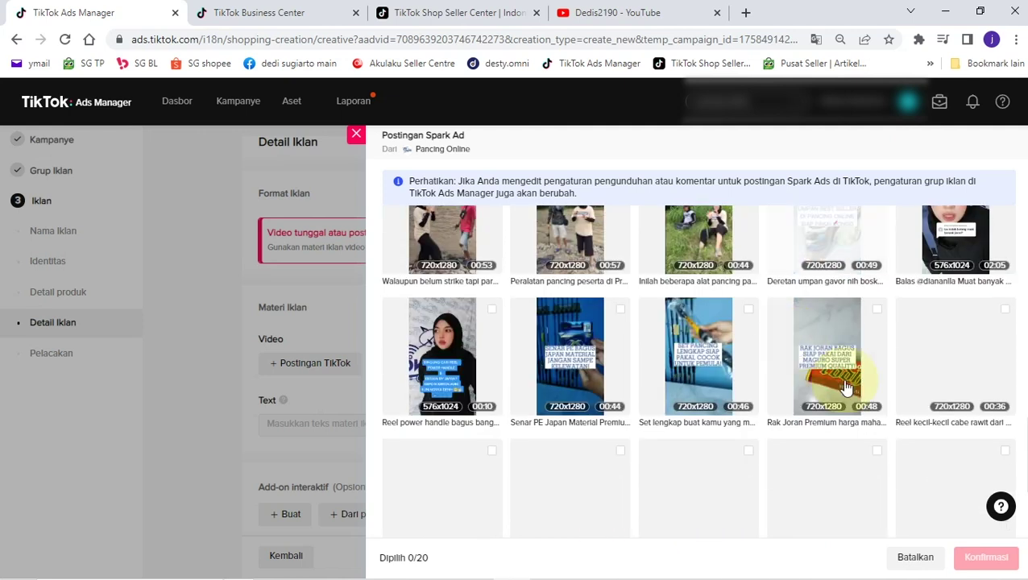
scroll(998, 330, down, 2)
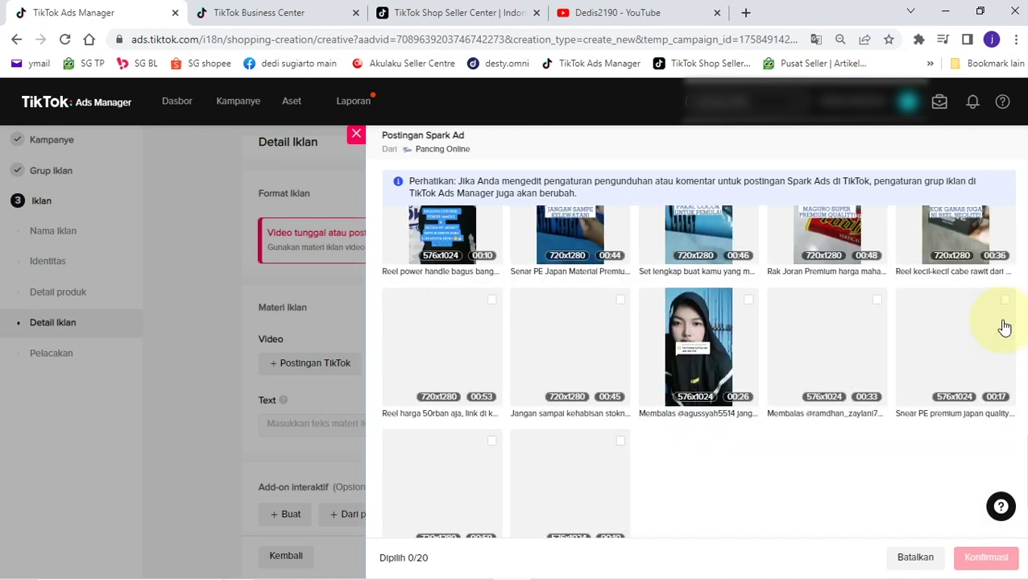
scroll(856, 390, down, 4)
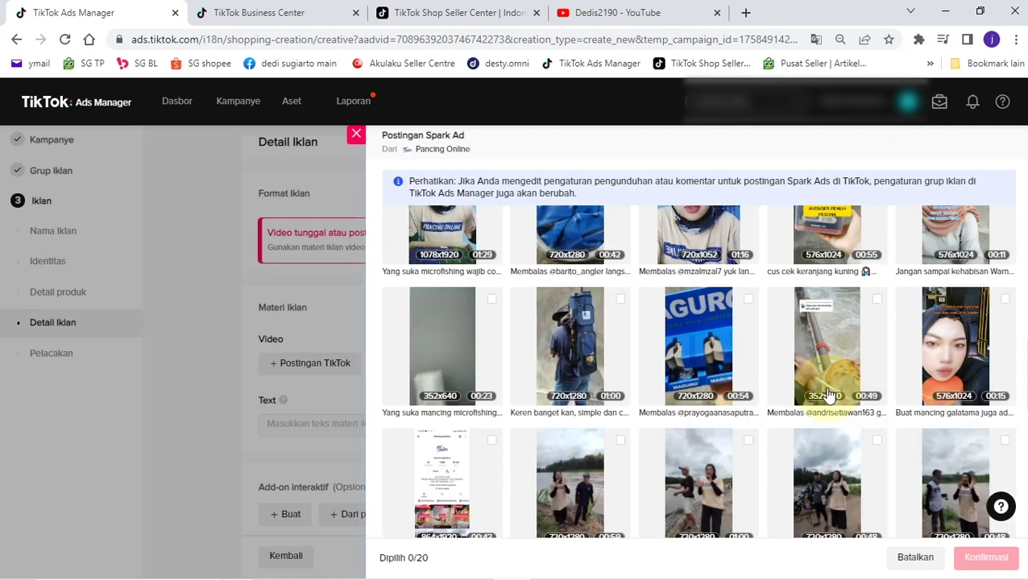
scroll(590, 393, down, 3)
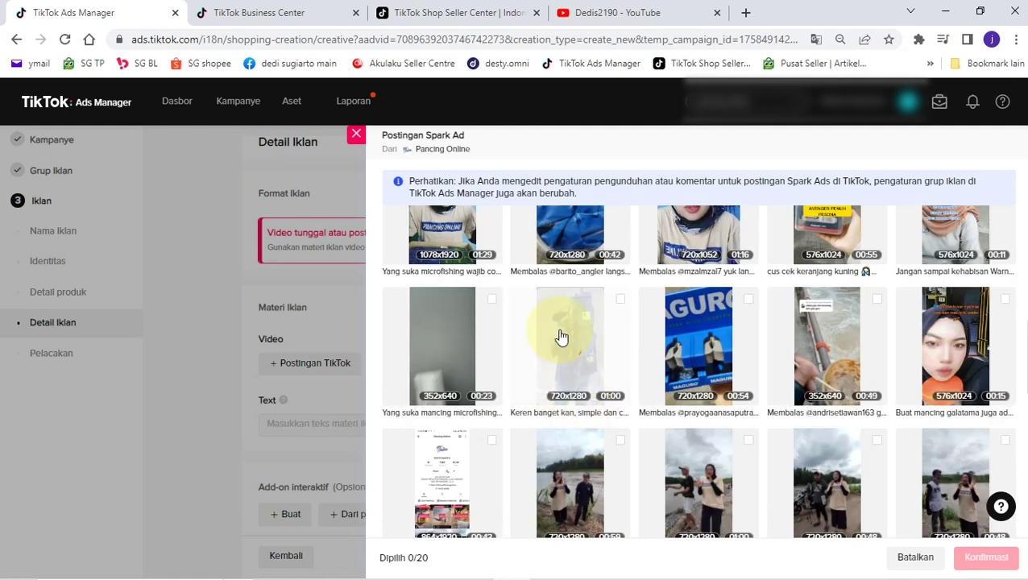
click(562, 337)
click(987, 558)
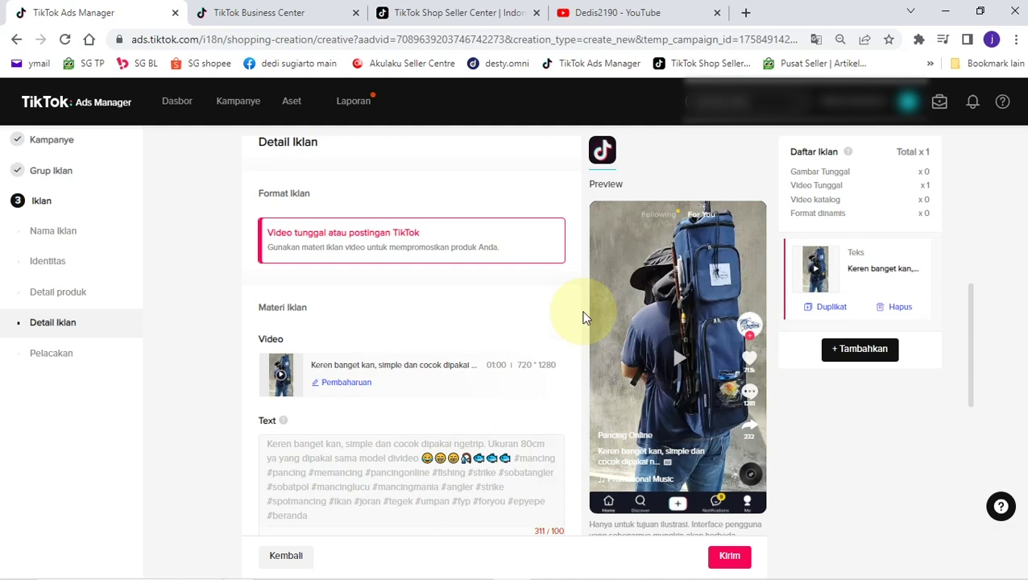
Review the ad's text, interactive add-on, landing page and tracking settings, and look through the products available to add.
scroll(518, 344, down, 4)
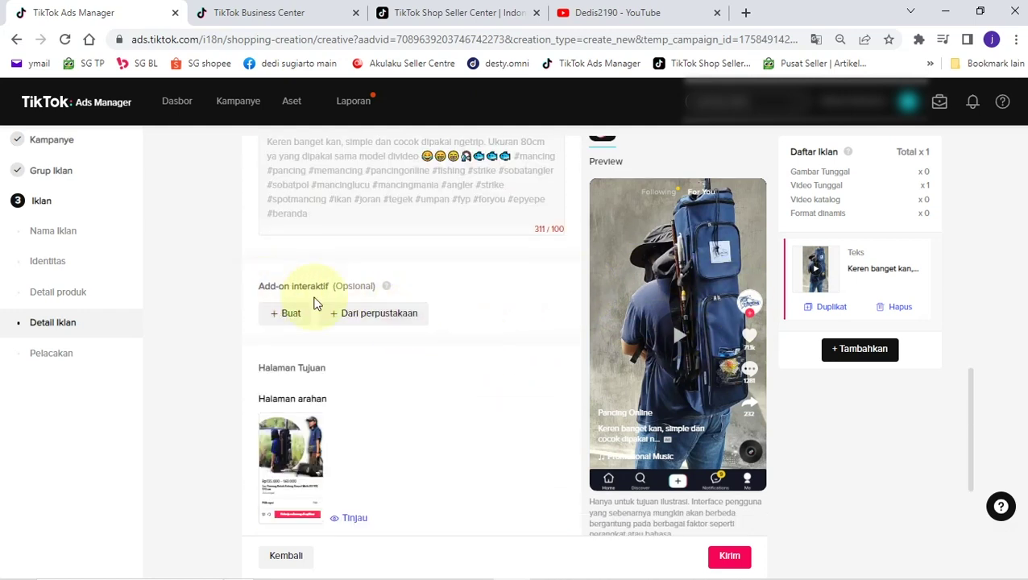
scroll(424, 301, down, 3)
scroll(423, 301, down, 1)
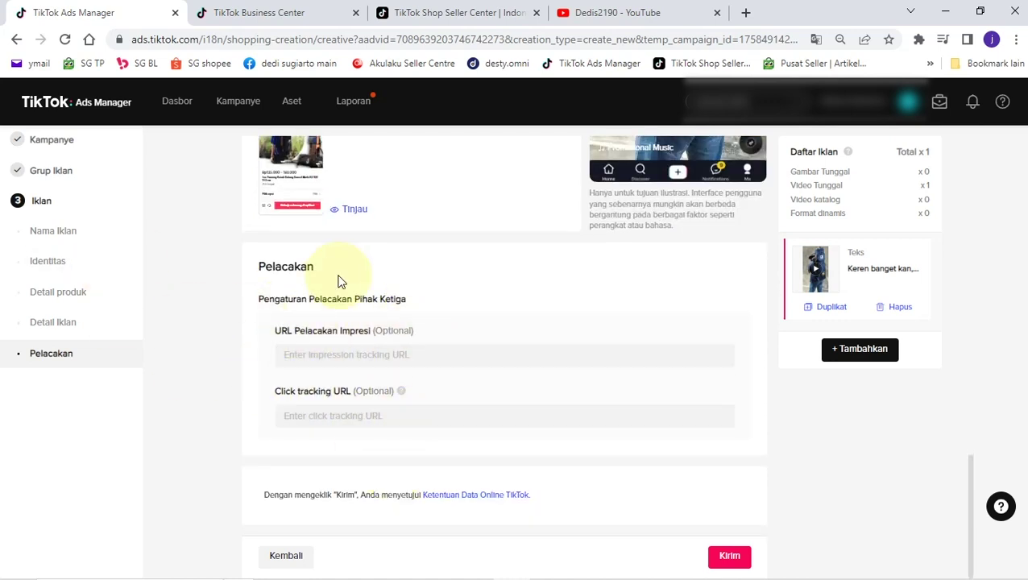
scroll(457, 380, up, 4)
scroll(457, 380, up, 7)
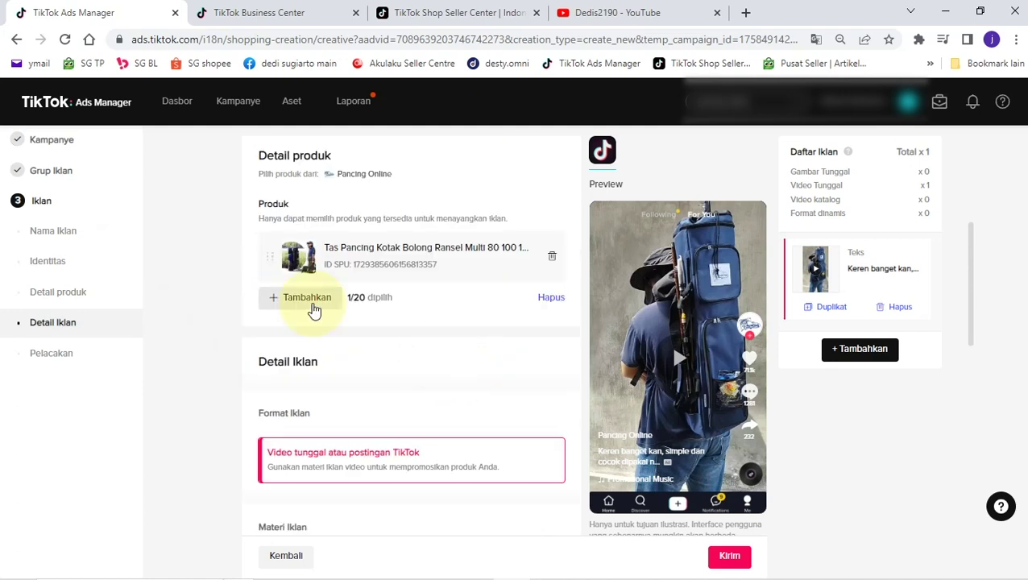
click(309, 306)
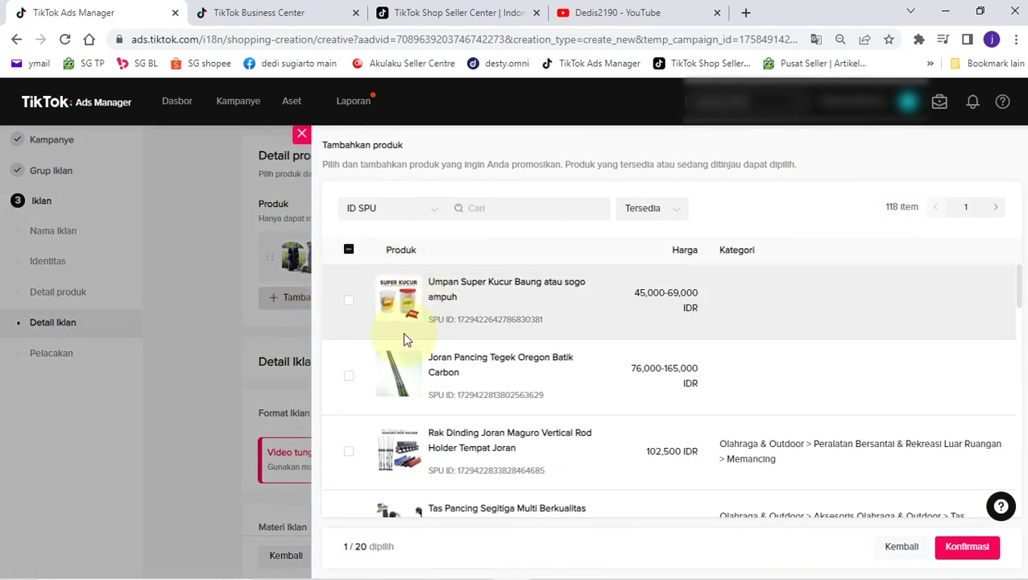
scroll(411, 343, down, 1)
scroll(410, 342, down, 8)
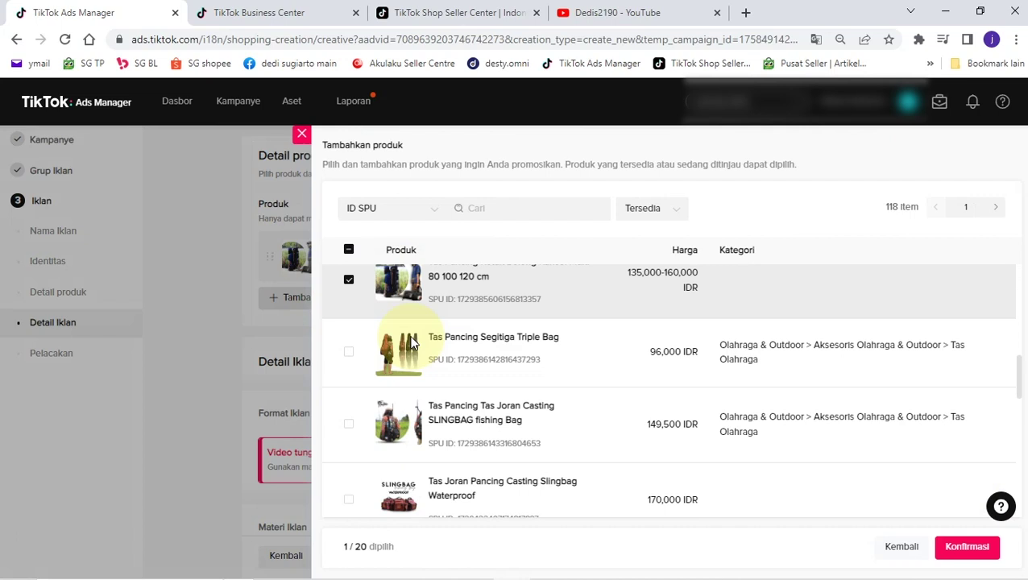
click(302, 136)
Check the identity, product and ad details once more, submit the ad and return to the campaign overview.
scroll(430, 323, down, 1)
scroll(428, 323, down, 2)
scroll(424, 313, up, 2)
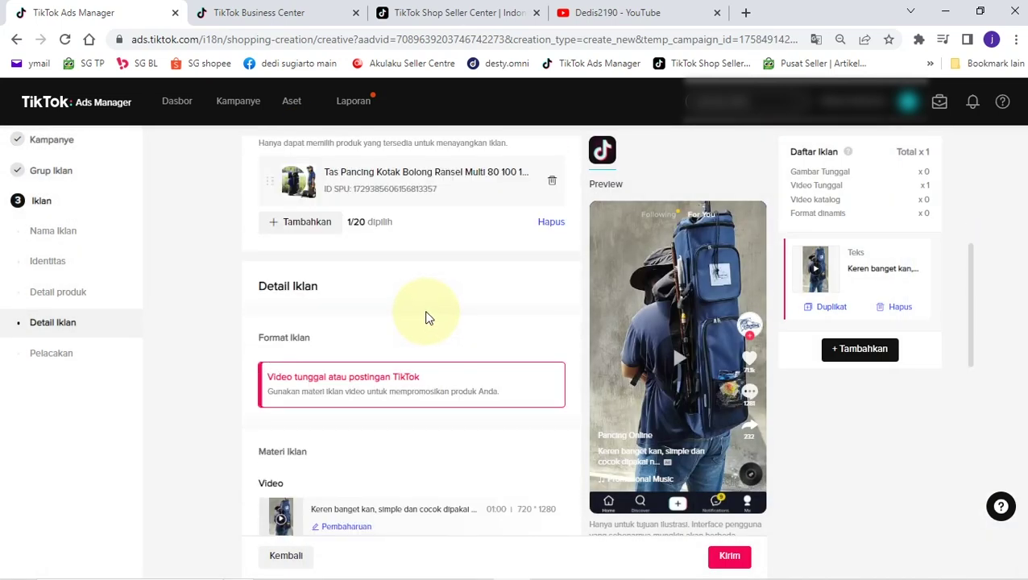
scroll(428, 316, up, 1)
scroll(426, 310, up, 2)
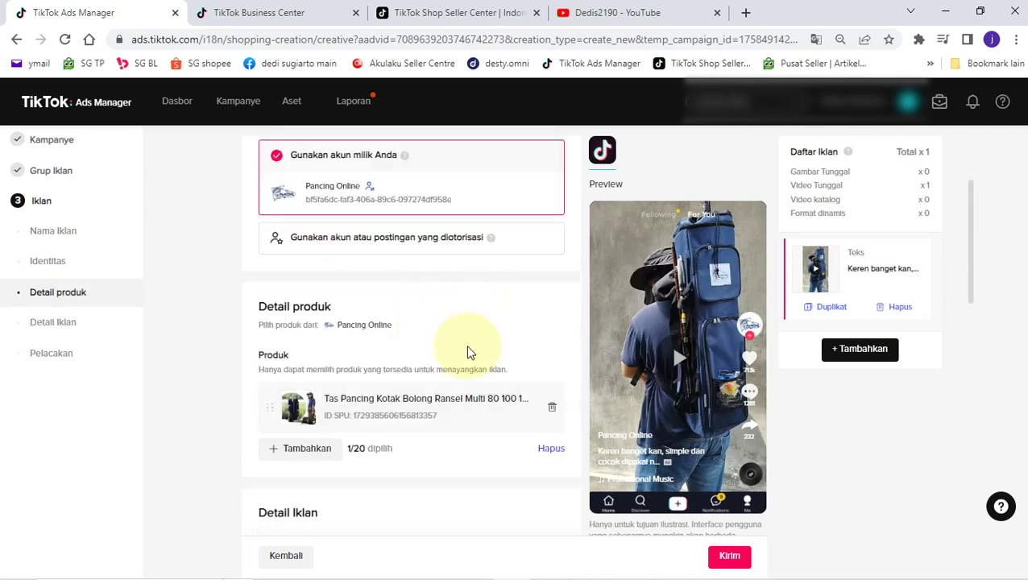
scroll(477, 334, down, 5)
scroll(477, 334, up, 1)
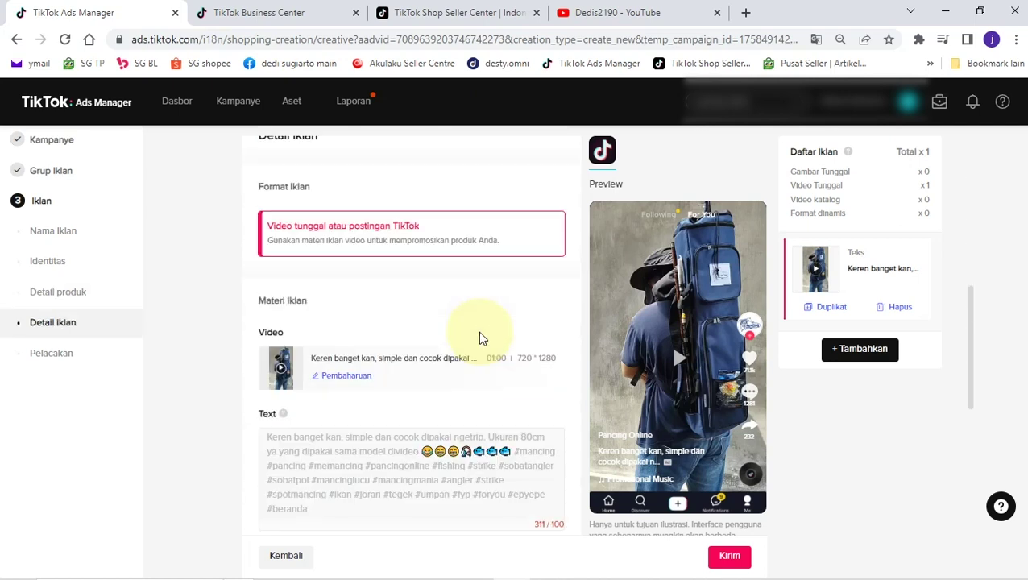
scroll(477, 335, down, 7)
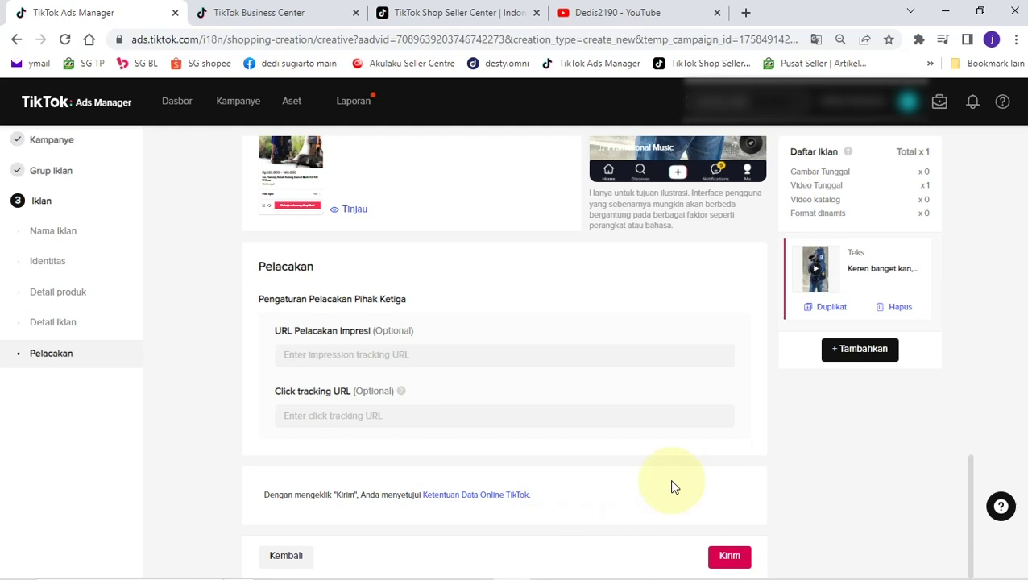
click(729, 557)
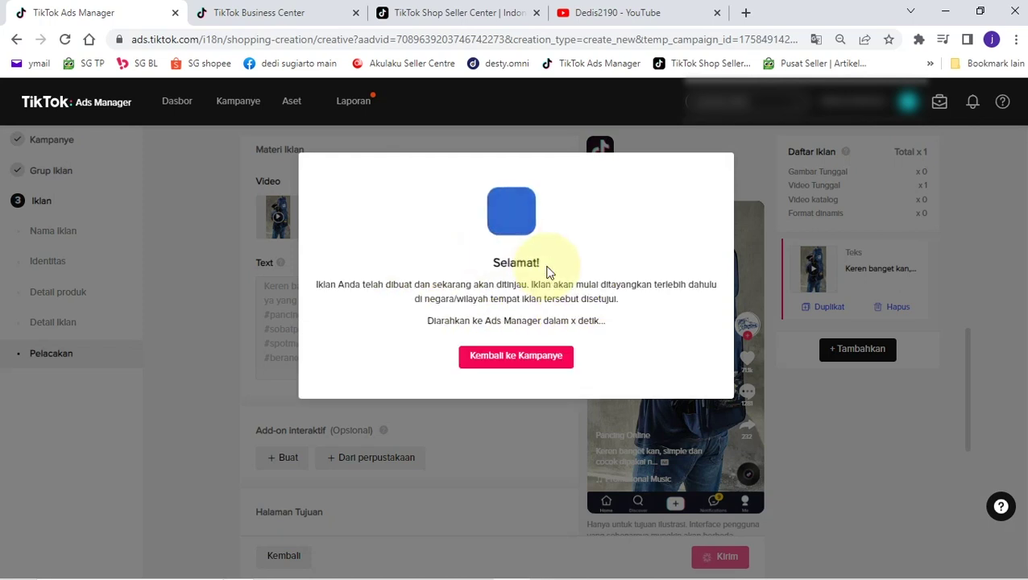
click(520, 358)
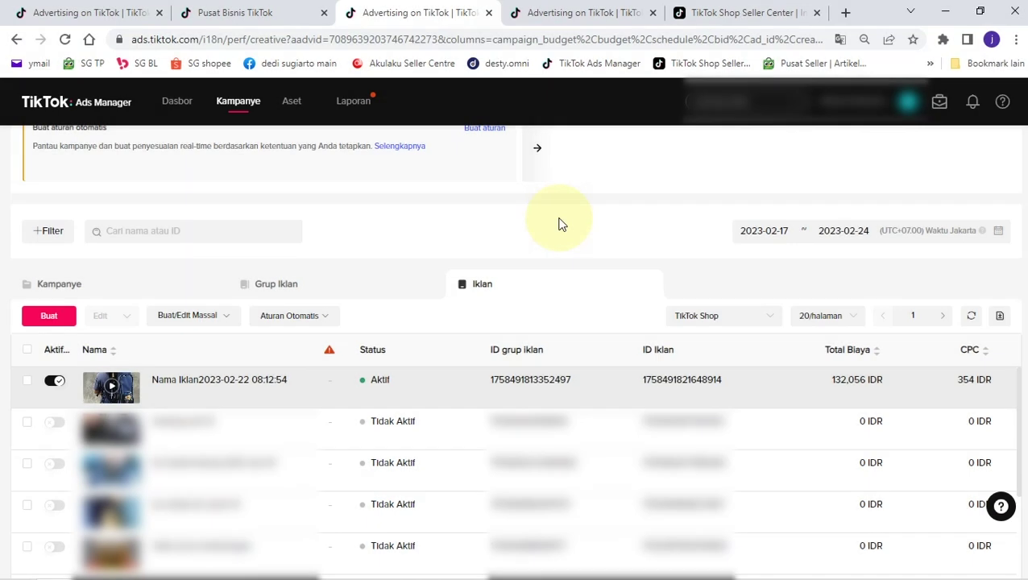
mouse_move(165, 407)
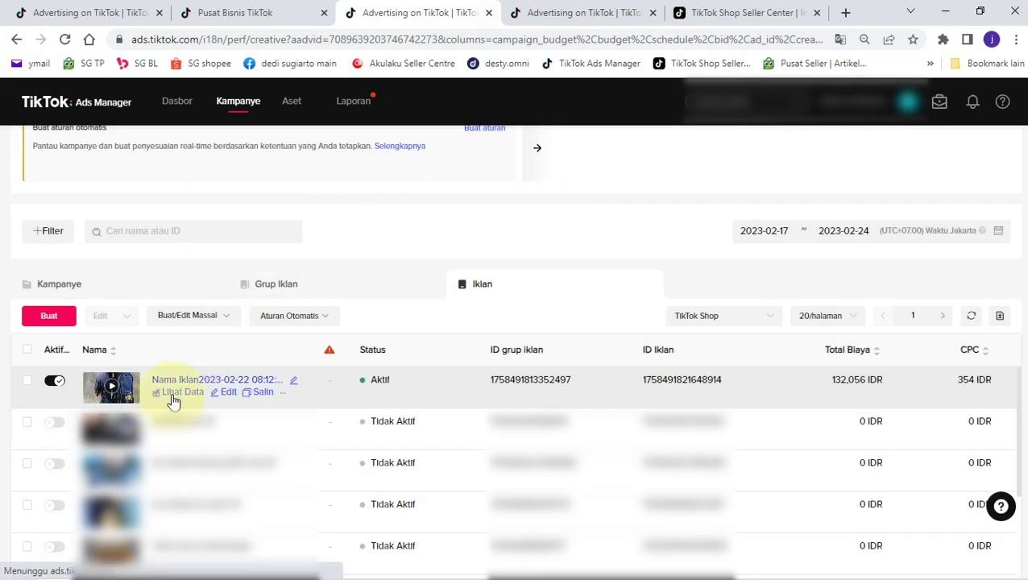
click(172, 395)
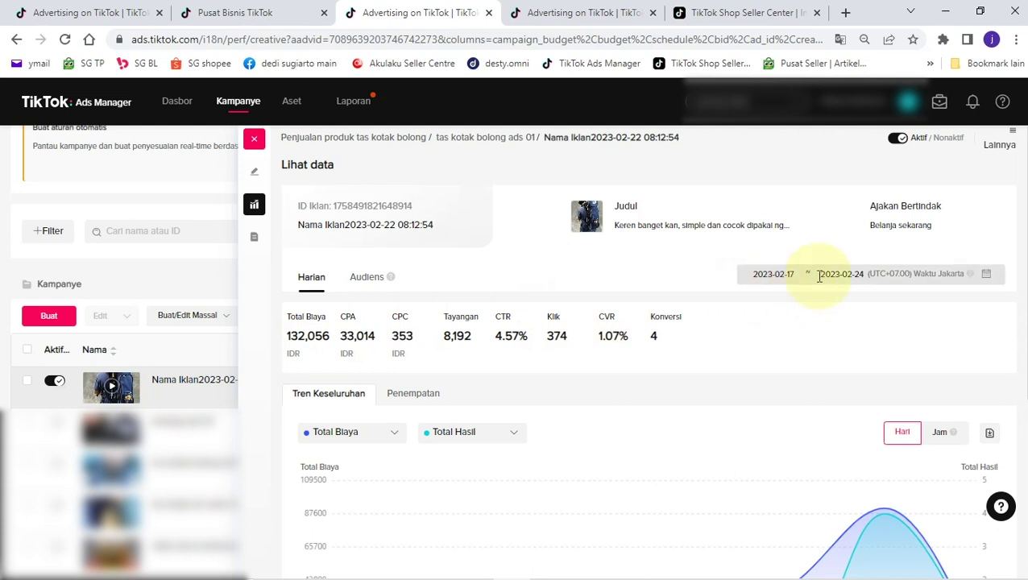
scroll(834, 355, down, 3)
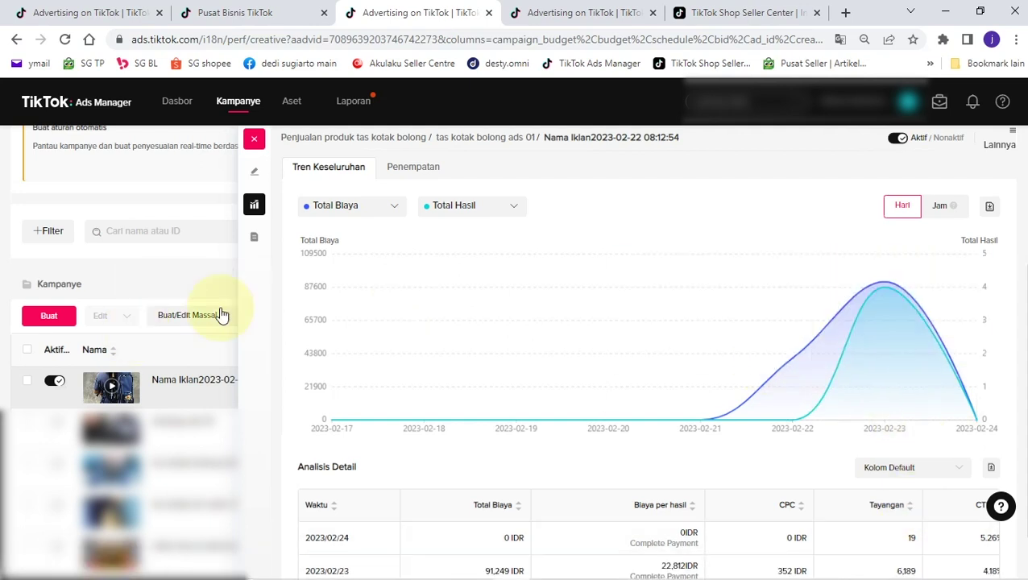
scroll(500, 348, down, 2)
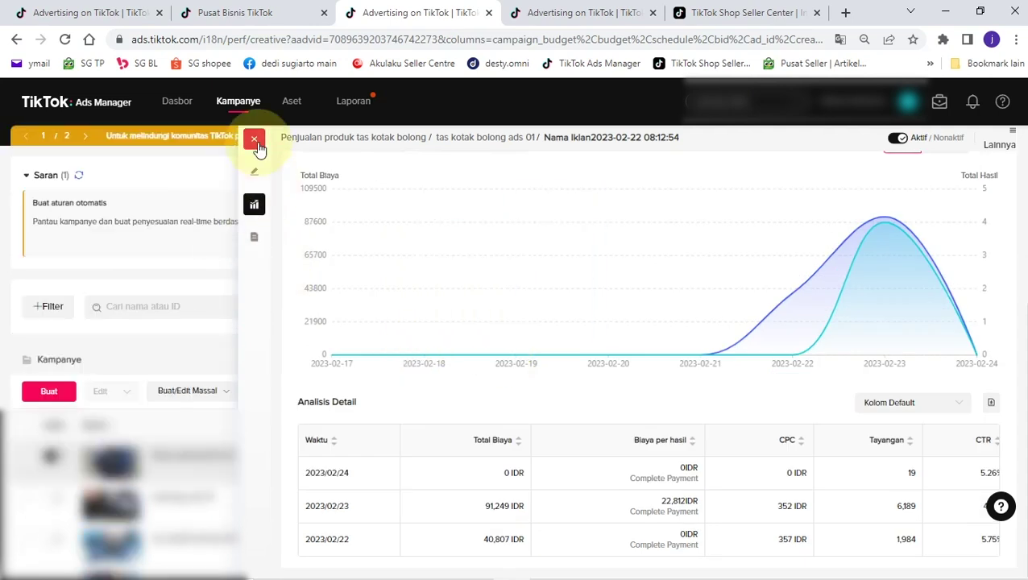
click(254, 139)
scroll(318, 391, down, 1)
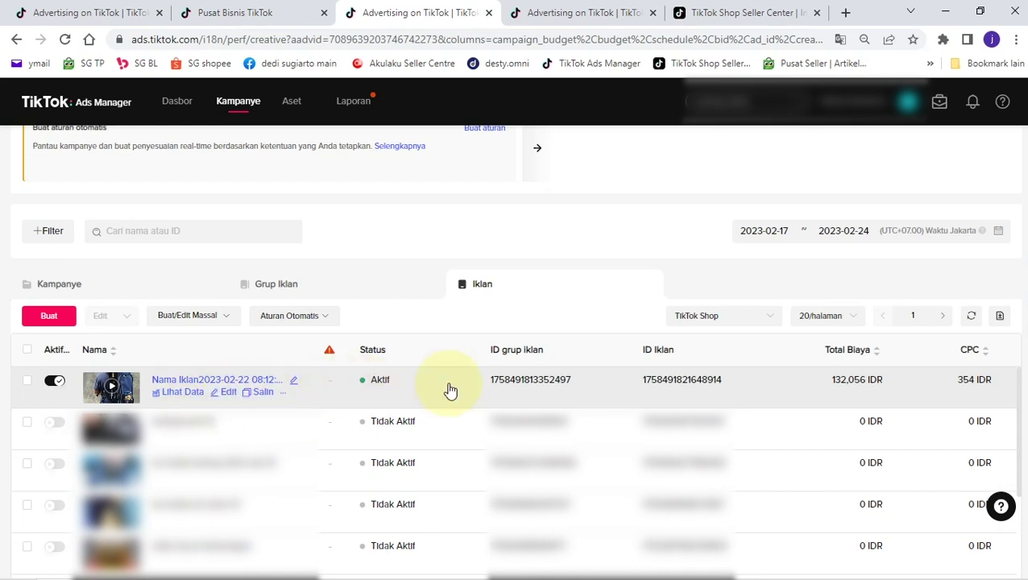
Check the reporting date range and examine the active ad's CPC, CPM, impressions, clicks and CTR in the ad table.
click(817, 230)
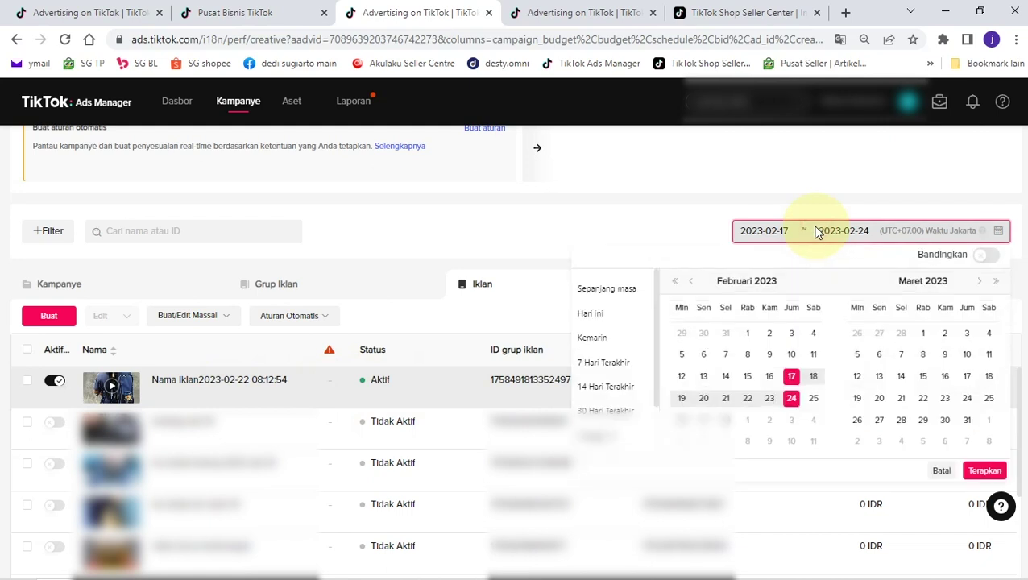
click(674, 229)
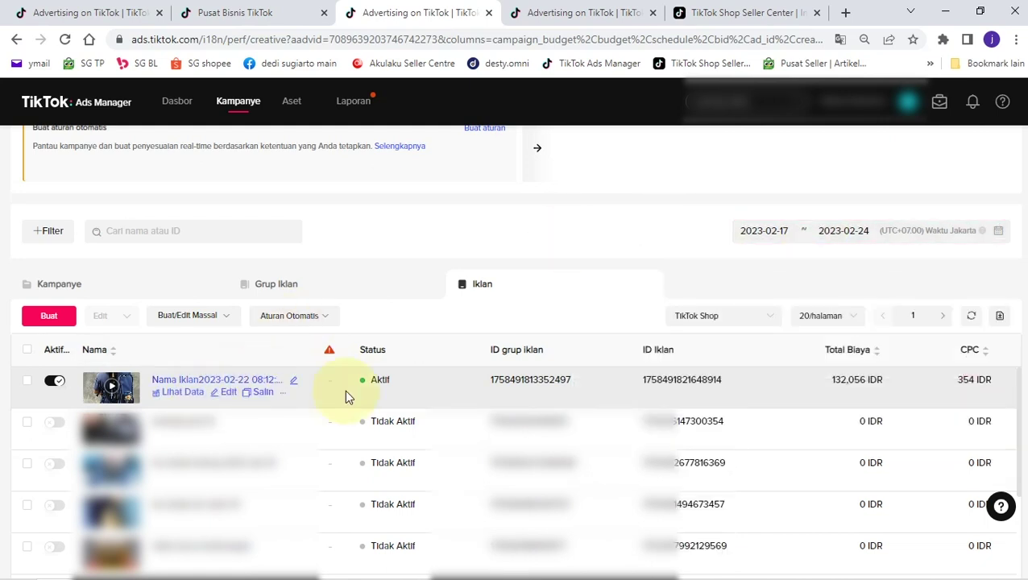
scroll(347, 390, right, 10)
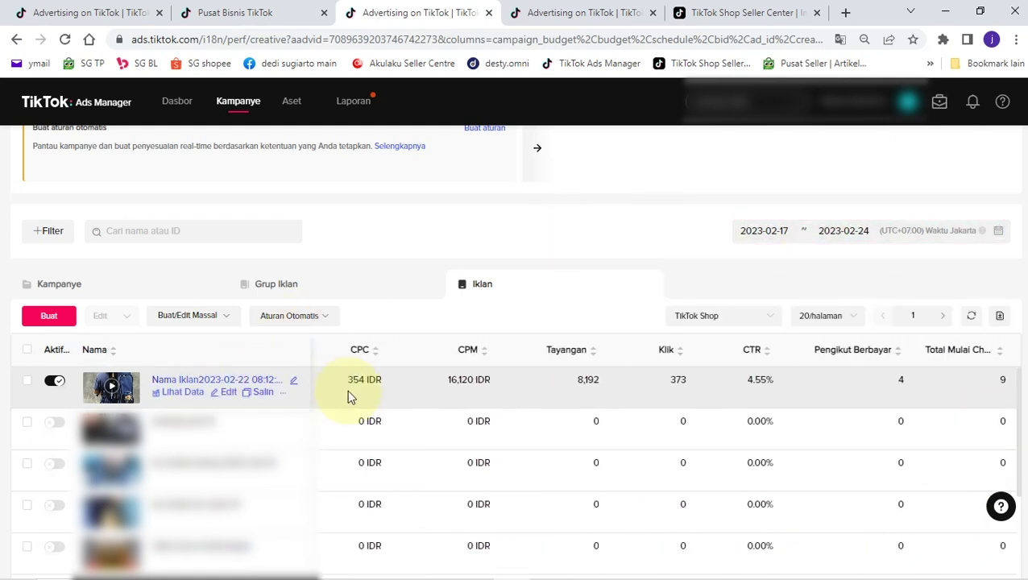
Examine the active ad's paid followers, checkouts, completed payments, ROAS and total payment value, and compare them with its total cost.
scroll(348, 389, right, 8)
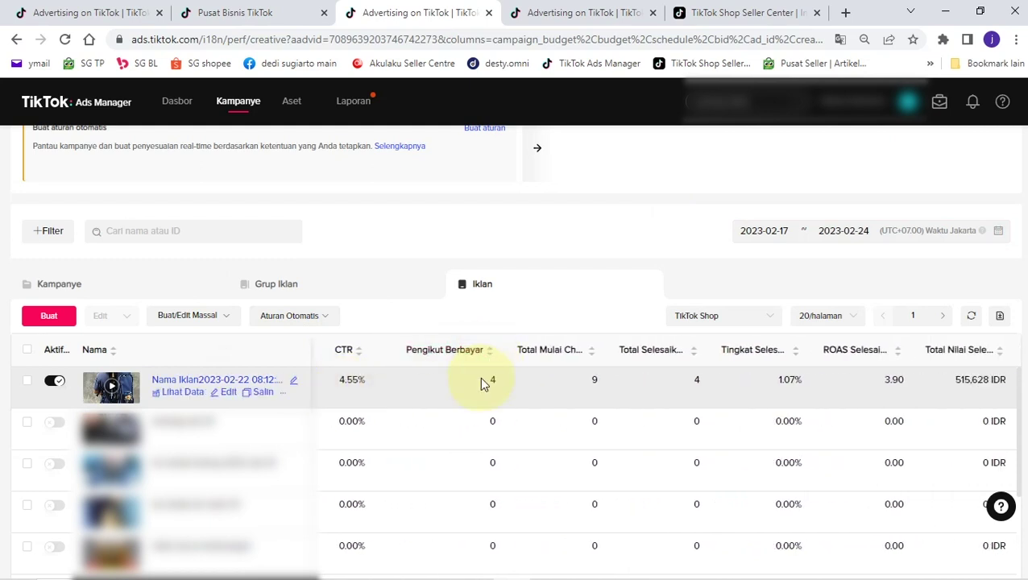
drag(963, 380, 991, 383)
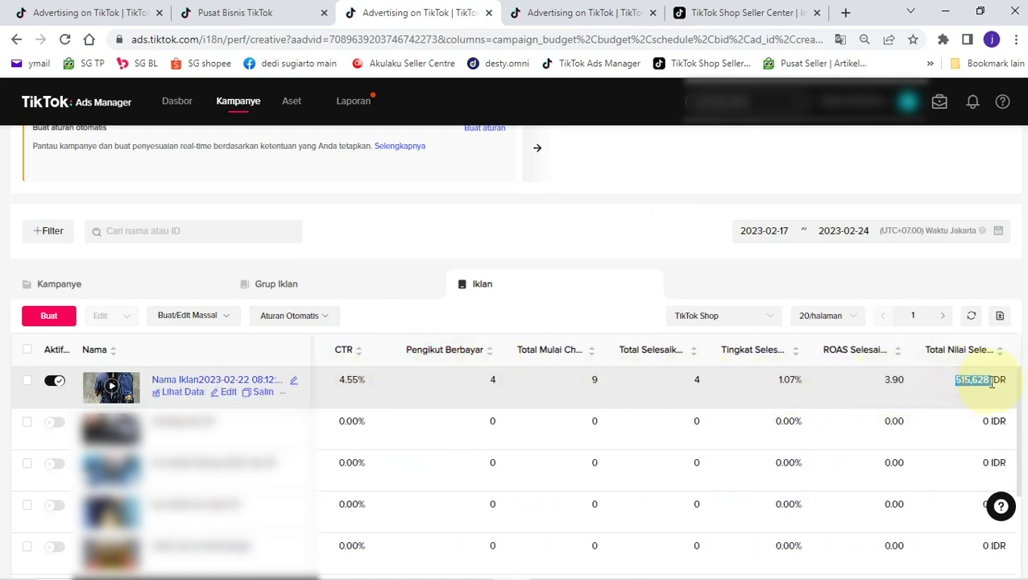
scroll(830, 377, left, 5)
scroll(829, 377, down, 1)
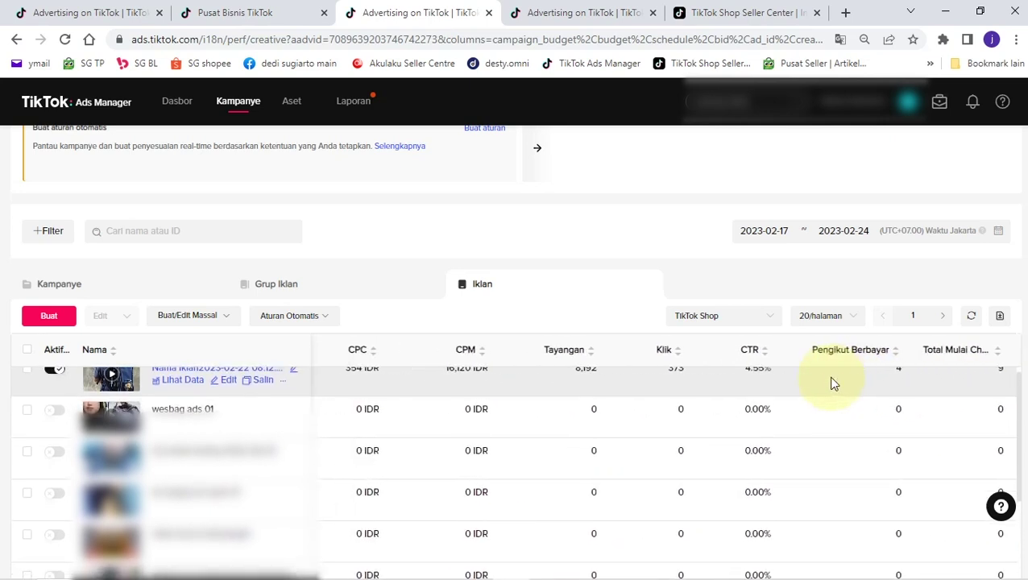
scroll(834, 384, up, 1)
scroll(834, 384, left, 3)
scroll(831, 379, left, 3)
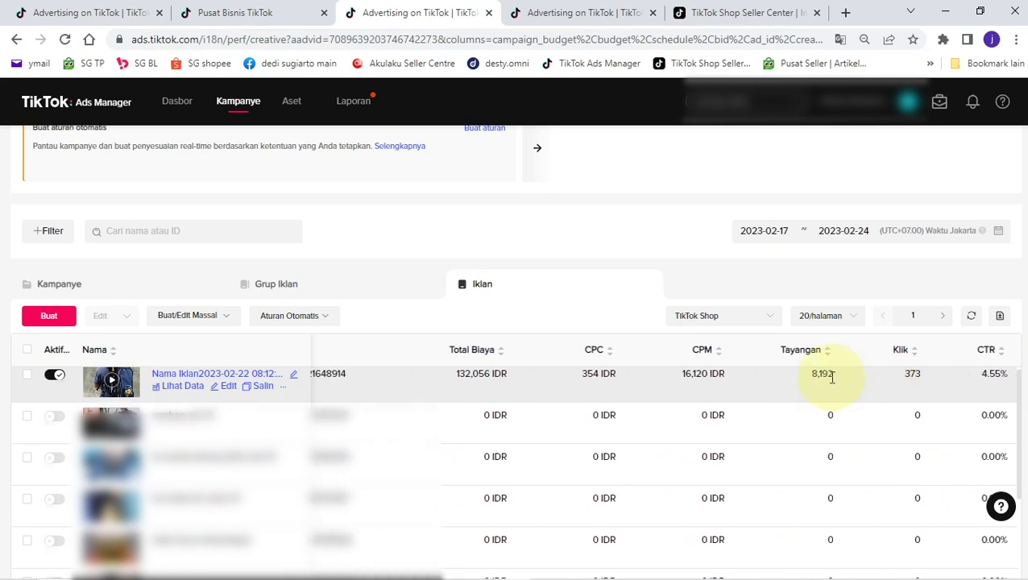
scroll(832, 377, up, 1)
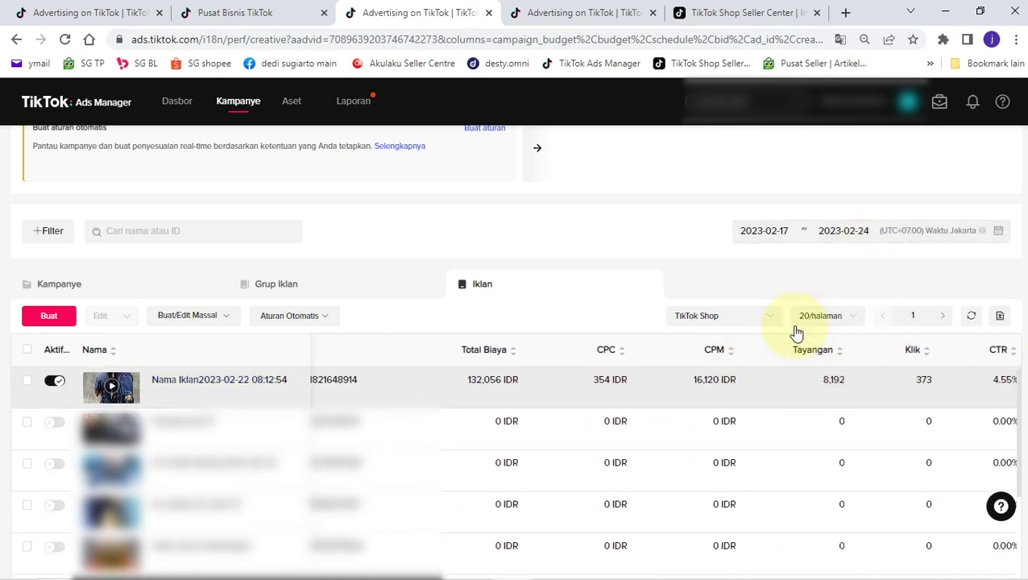
Customize the ad table's columns by adding the CPA metric and placing it between Total Biaya and CPC.
click(717, 322)
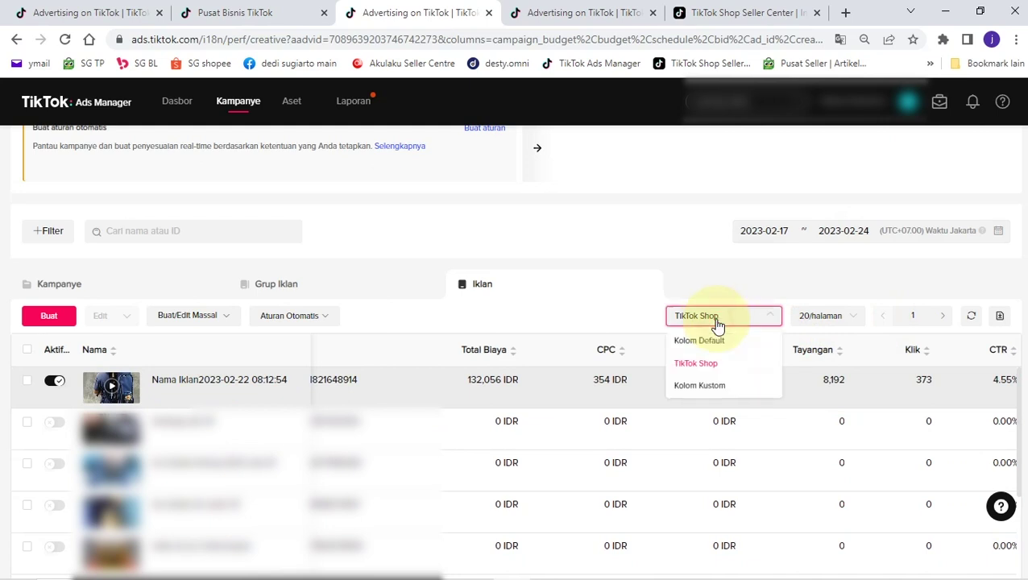
click(717, 388)
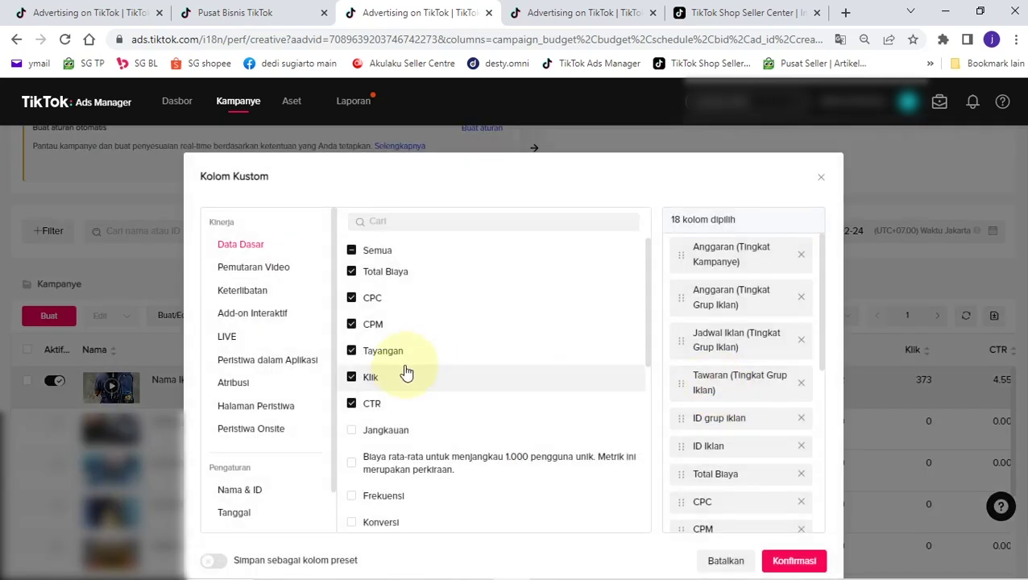
scroll(419, 367, down, 3)
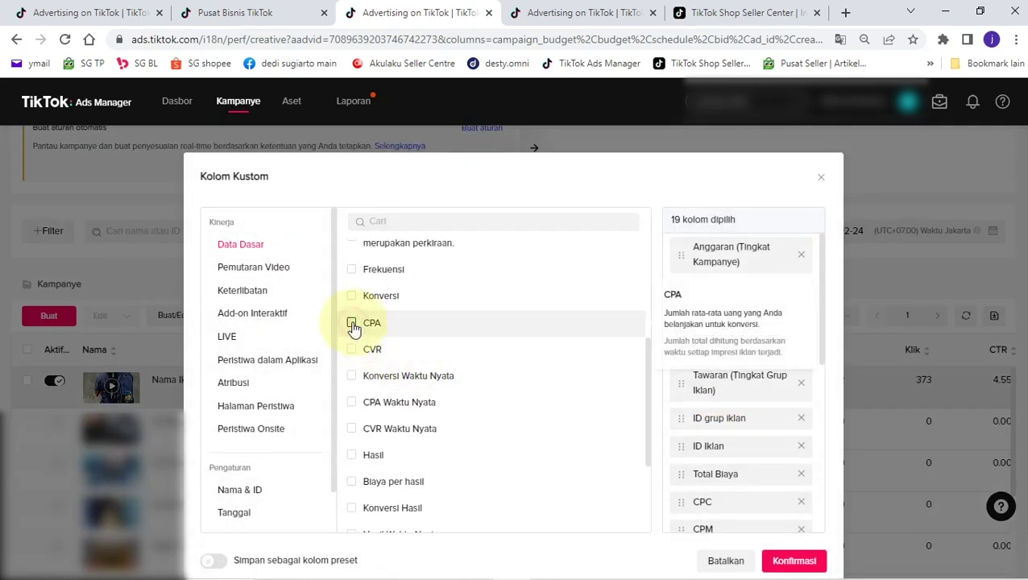
click(352, 323)
scroll(787, 403, down, 5)
drag(725, 474, 733, 215)
scroll(741, 315, up, 3)
drag(724, 376, 729, 235)
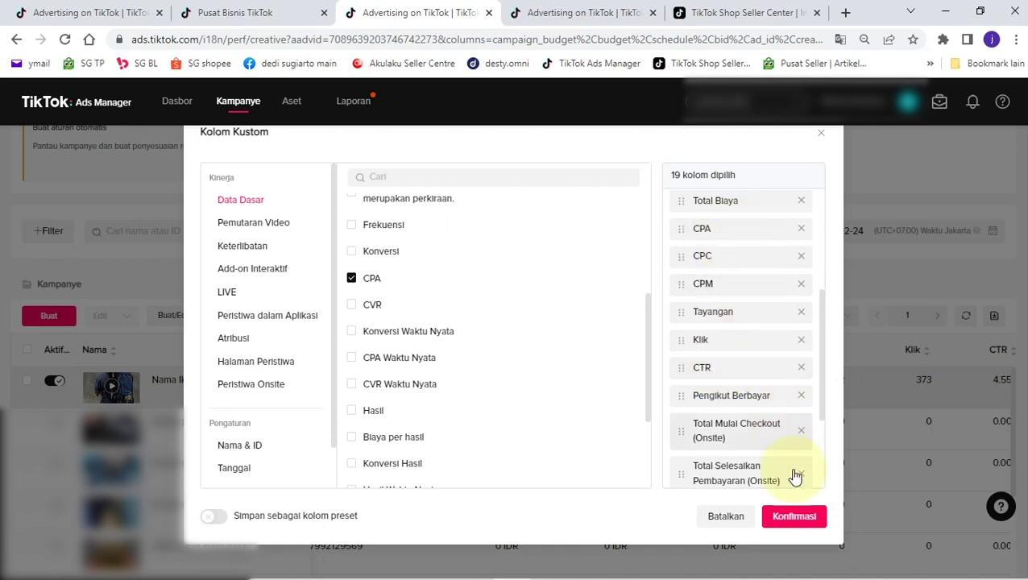
click(796, 517)
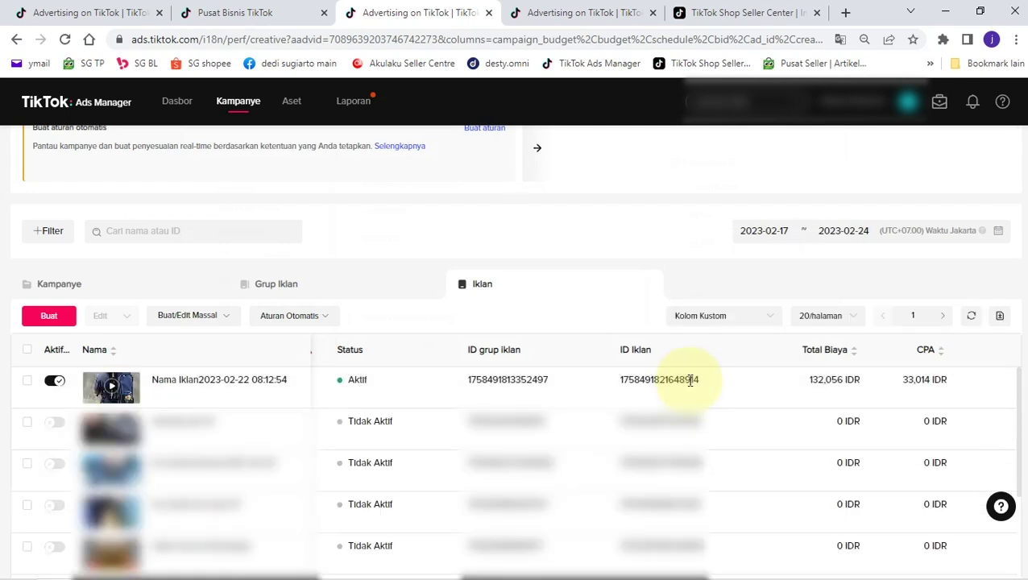
Examine the active ad's CPA and its remaining metrics through to ROAS and total completed payment value.
double_click(917, 379)
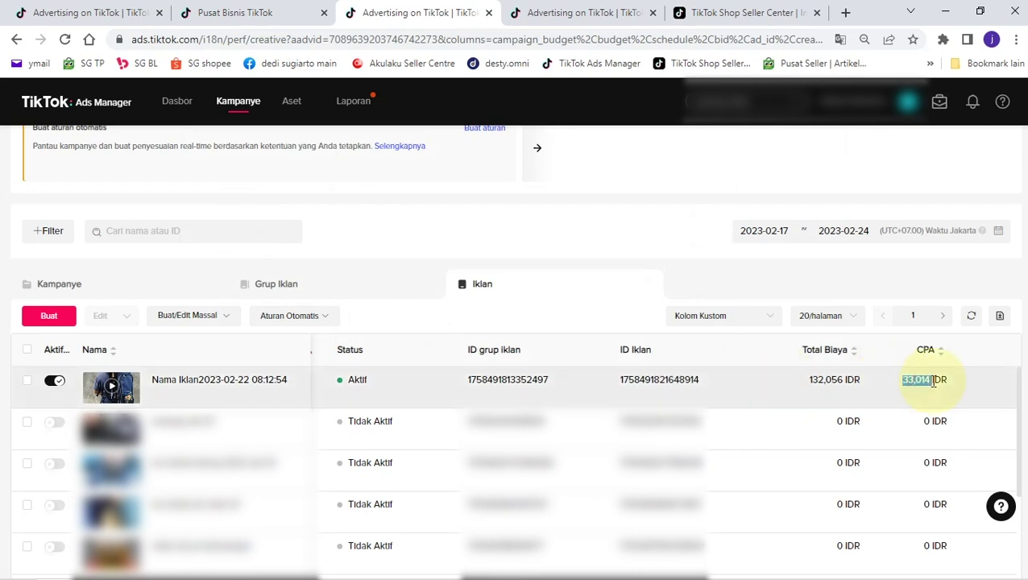
scroll(933, 383, right, 5)
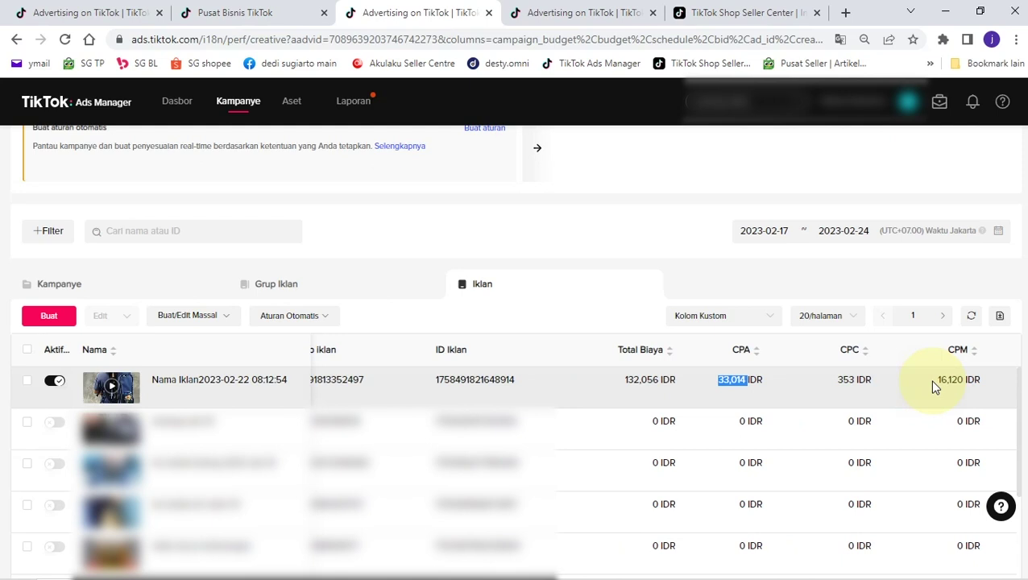
scroll(932, 385, right, 5)
scroll(932, 387, right, 5)
scroll(932, 387, right, 5)
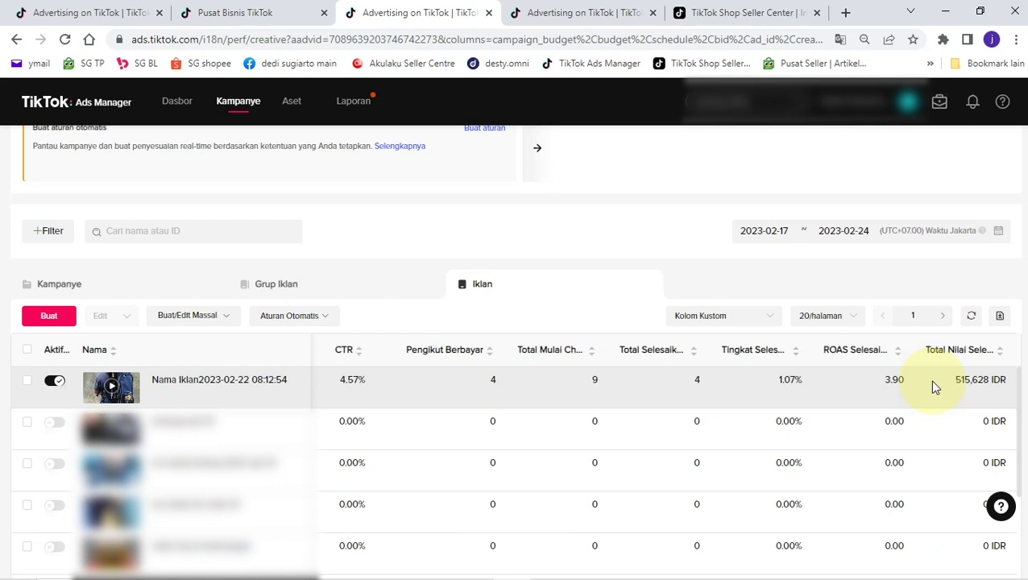
Review the active ad's metrics again, comparing total cost and CPA with CPC, CPM, impressions, clicks, CTR and completed payments.
scroll(931, 382, left, 4)
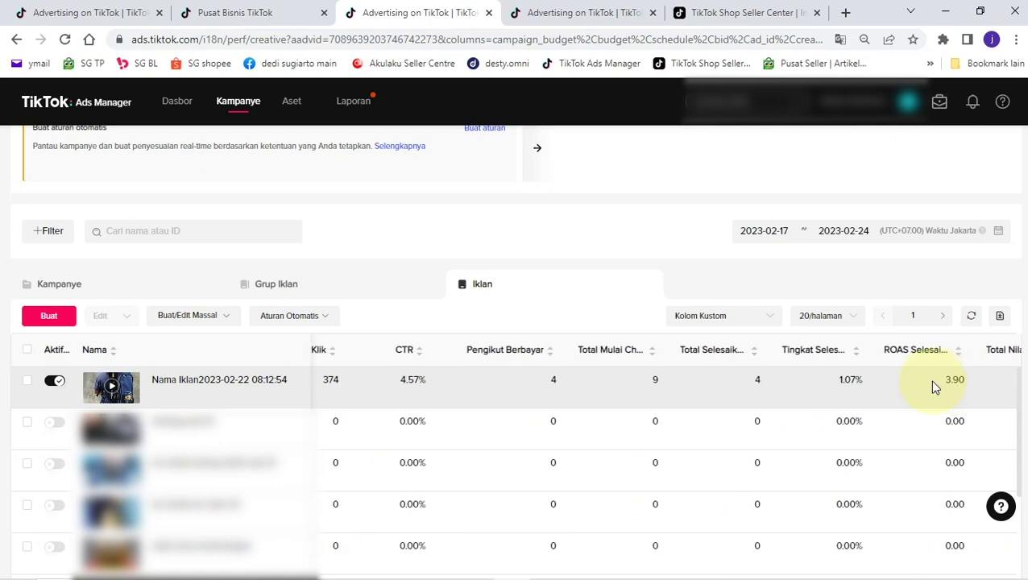
scroll(932, 382, left, 6)
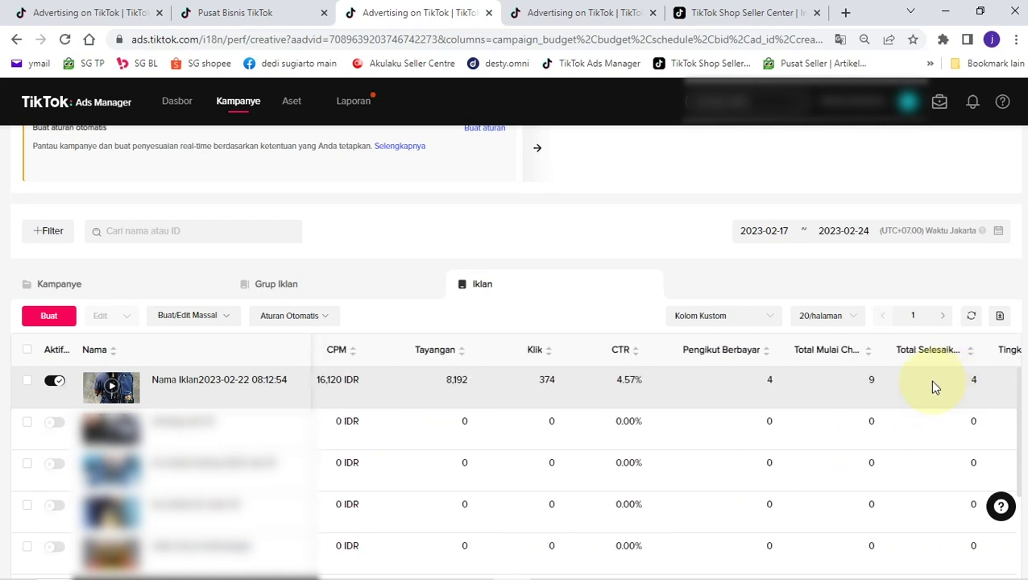
scroll(933, 381, left, 5)
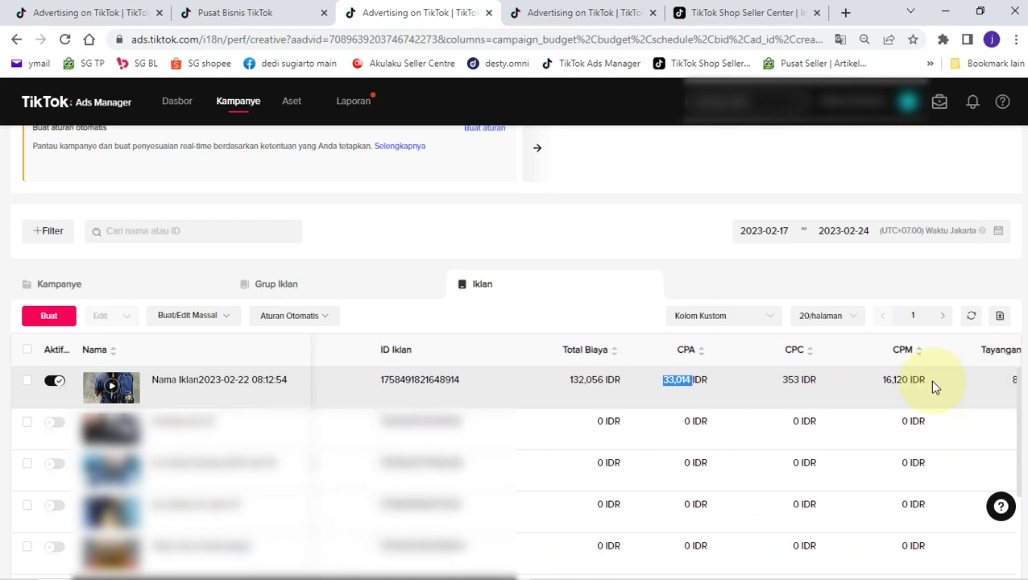
scroll(929, 380, left, 3)
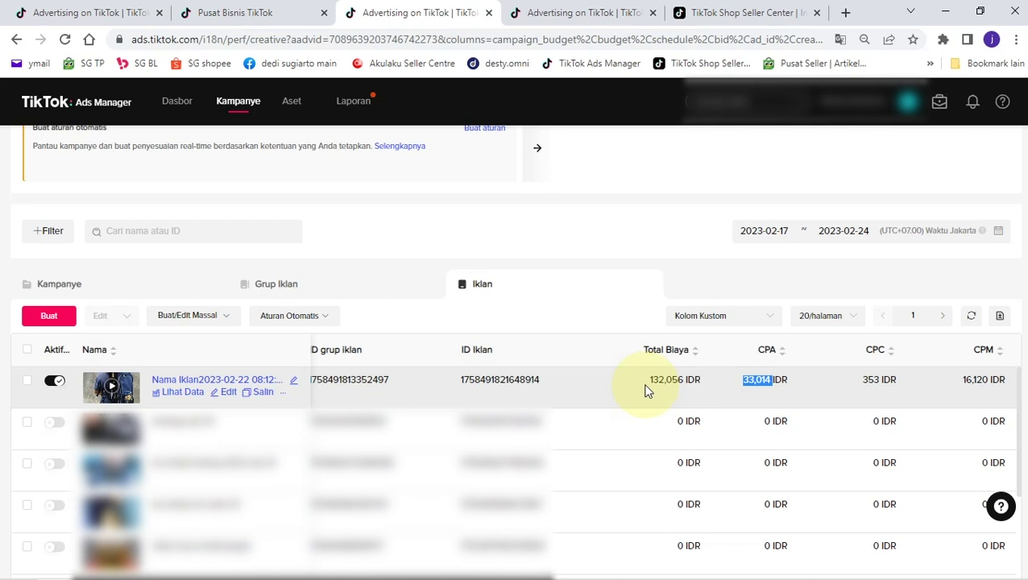
scroll(644, 391, right, 5)
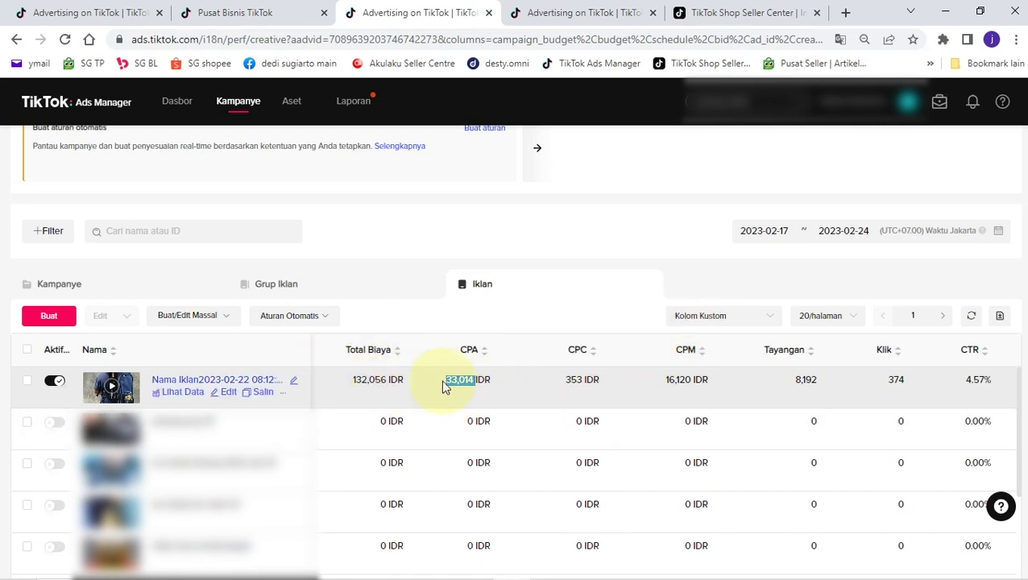
click(510, 389)
scroll(509, 390, right, 10)
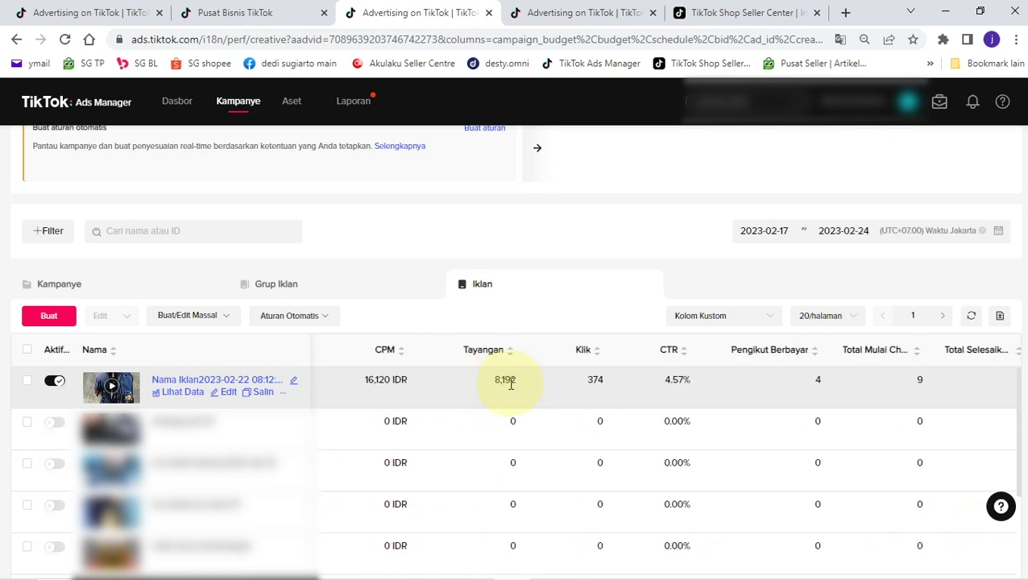
scroll(509, 390, right, 3)
scroll(509, 390, left, 10)
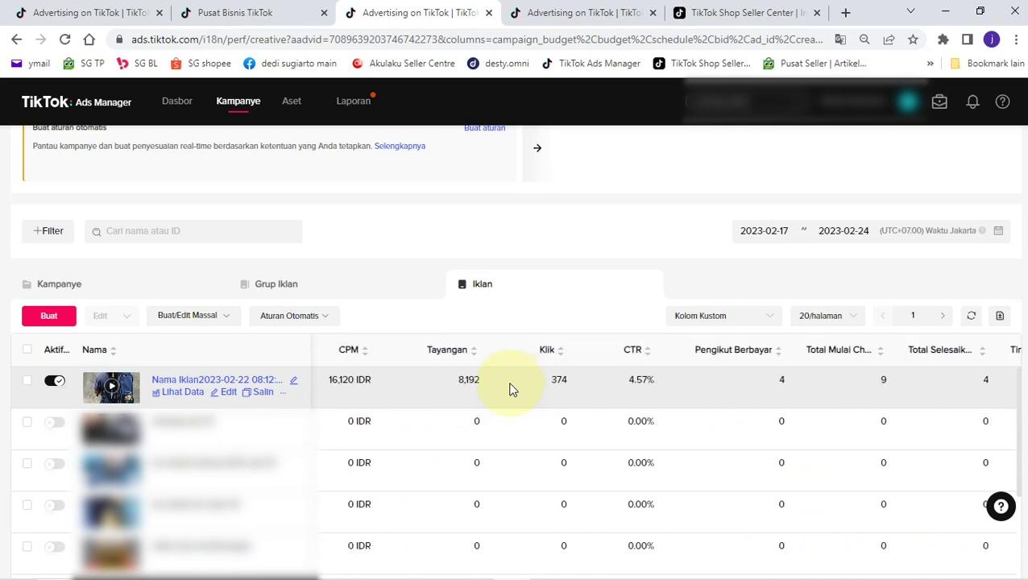